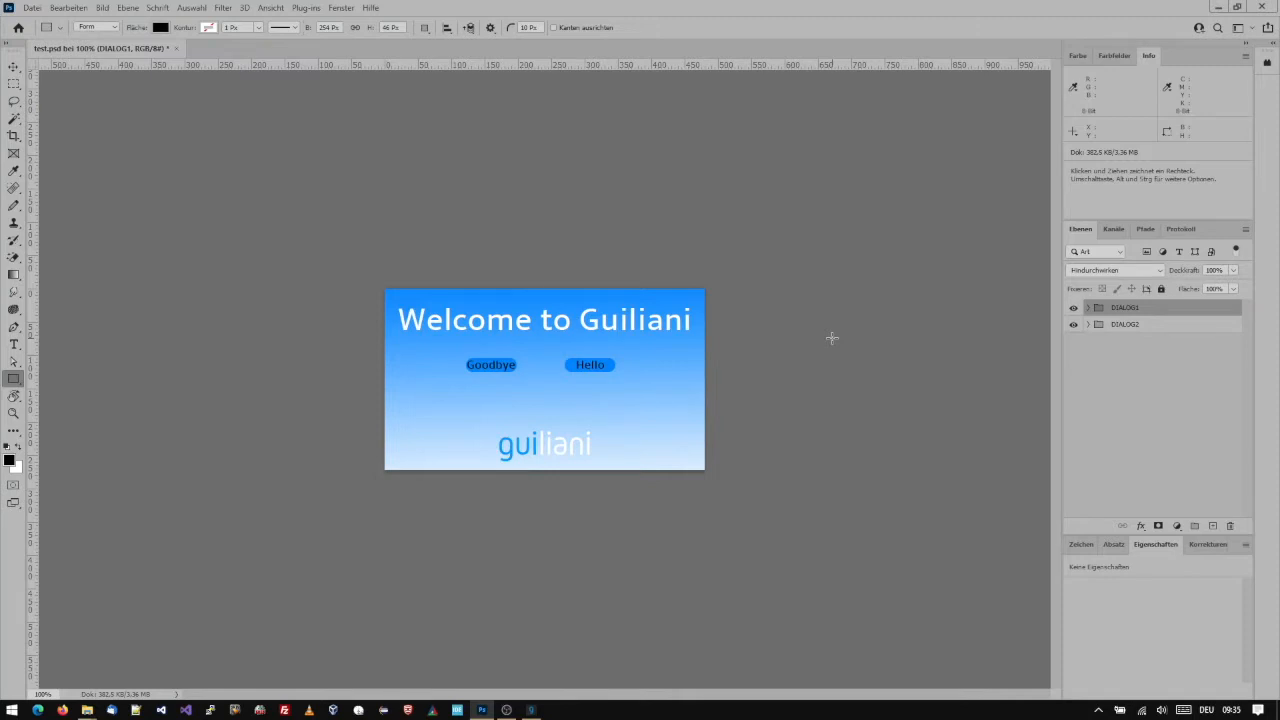
Toggle the visibility of the DIALOG1 and DIALOG2 layer groups to view each dialog design separately.
{"action": "left_click", "coordinate": [1074, 308]}
{"action": "left_click", "coordinate": [1074, 325]}
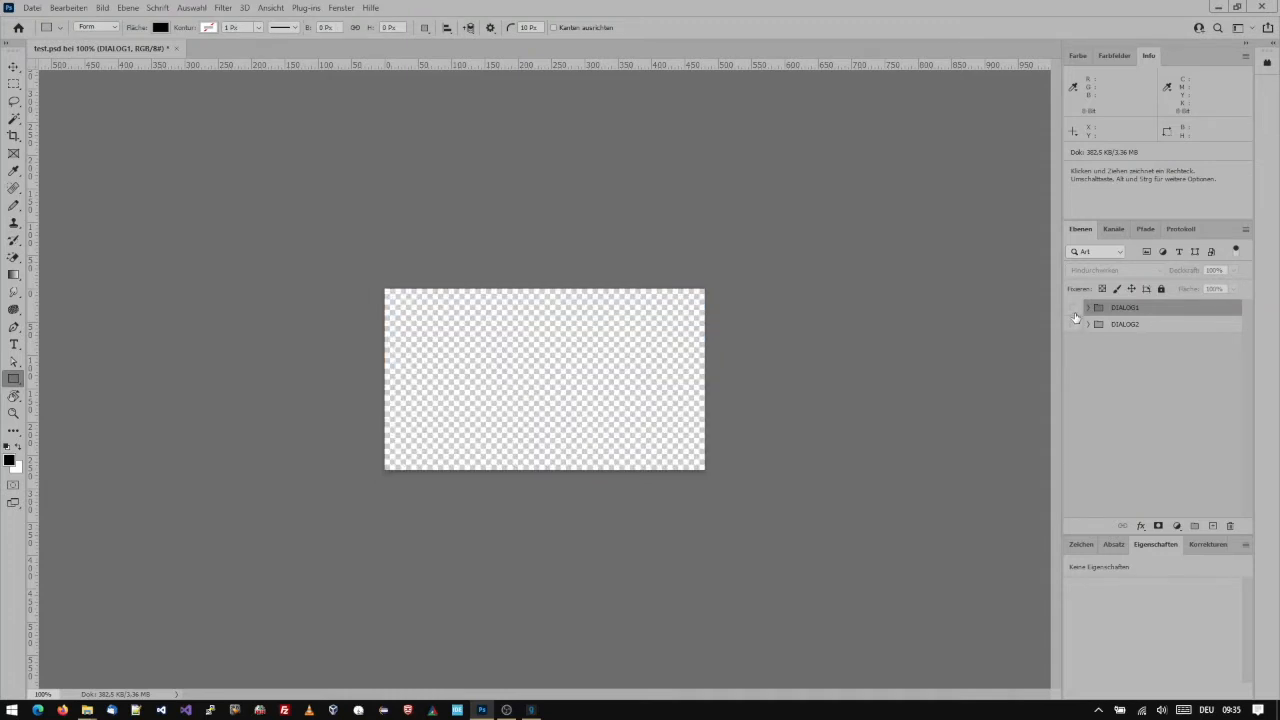
{"action": "left_click", "coordinate": [1074, 308]}
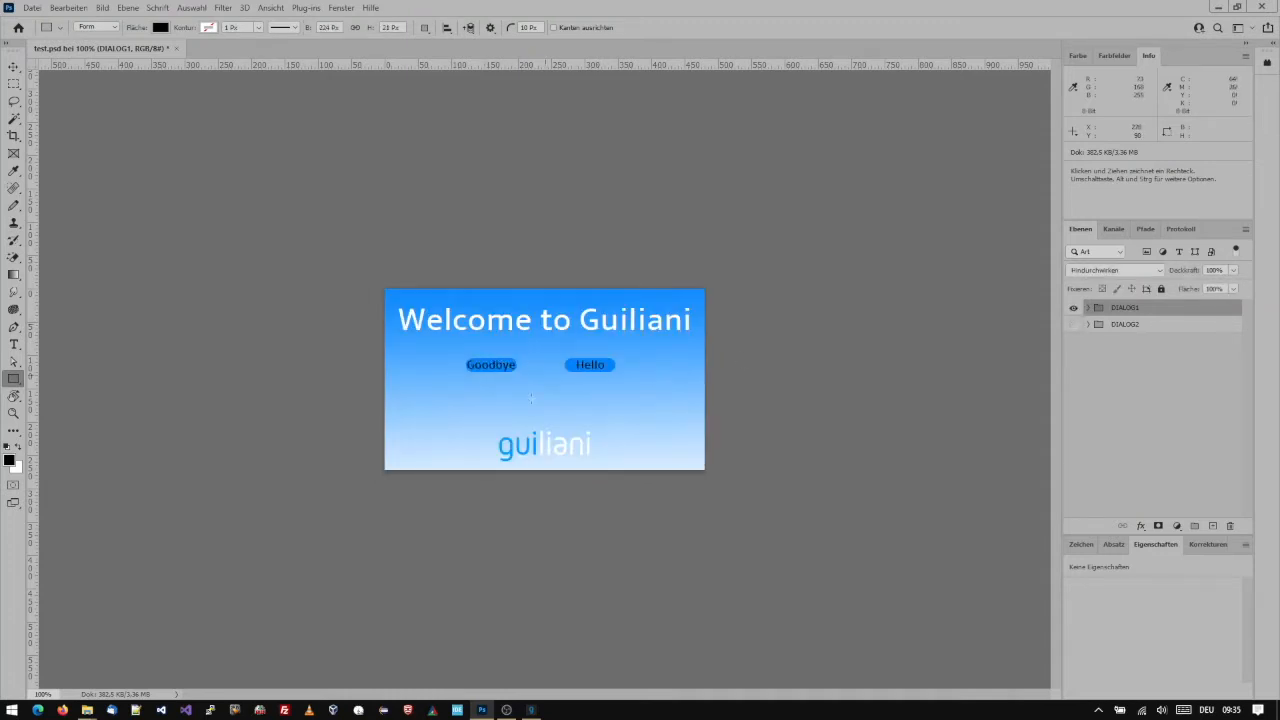
{"action": "left_click", "coordinate": [1074, 325]}
{"action": "left_click", "coordinate": [1074, 308]}
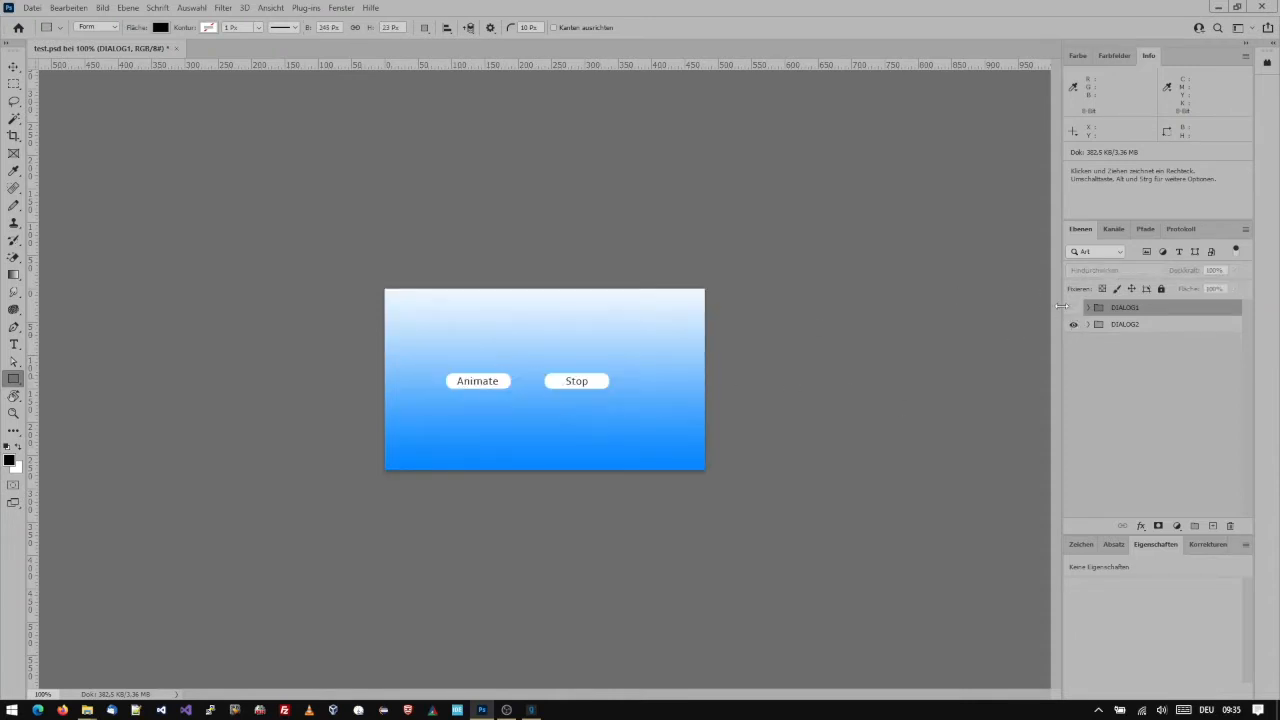
{"action": "left_click", "coordinate": [1074, 308]}
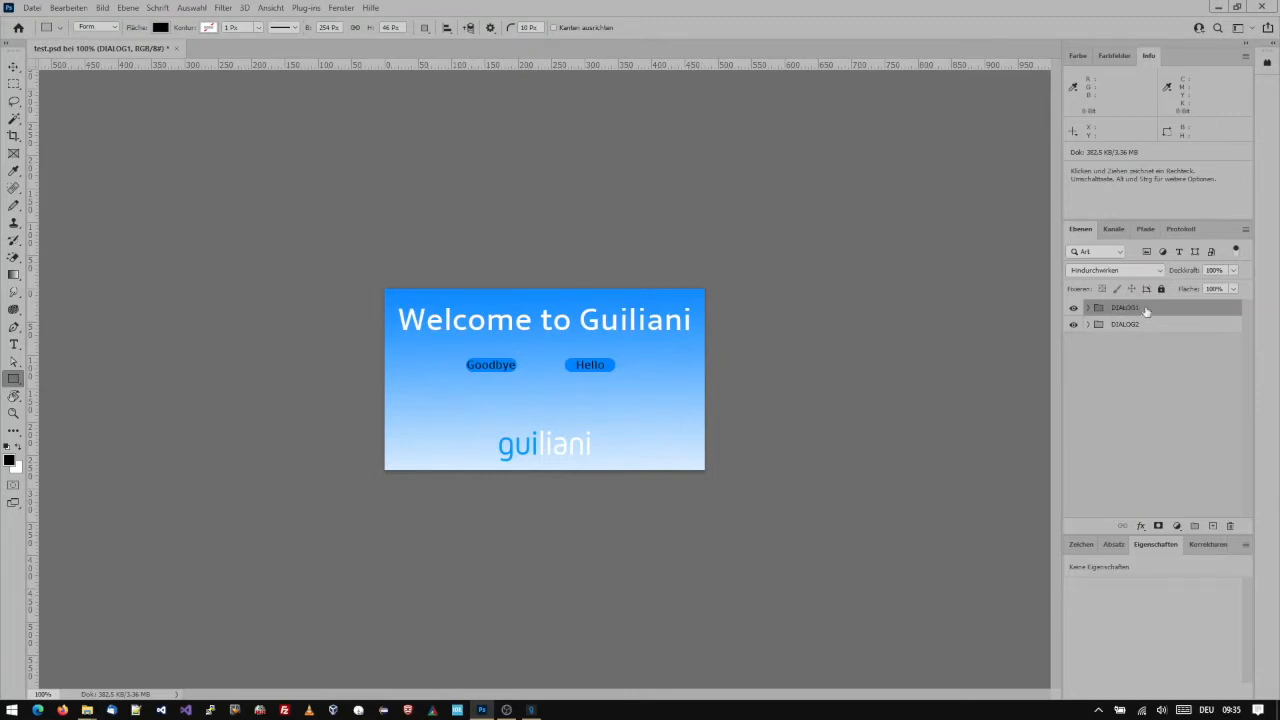
Examine DIALOG1's layer structure, including GROUP2, the goodbye and hello button groups, their text and BUTTON_IMG layers, and IMG_BACKGROUND.
{"action": "left_click", "coordinate": [1088, 308]}
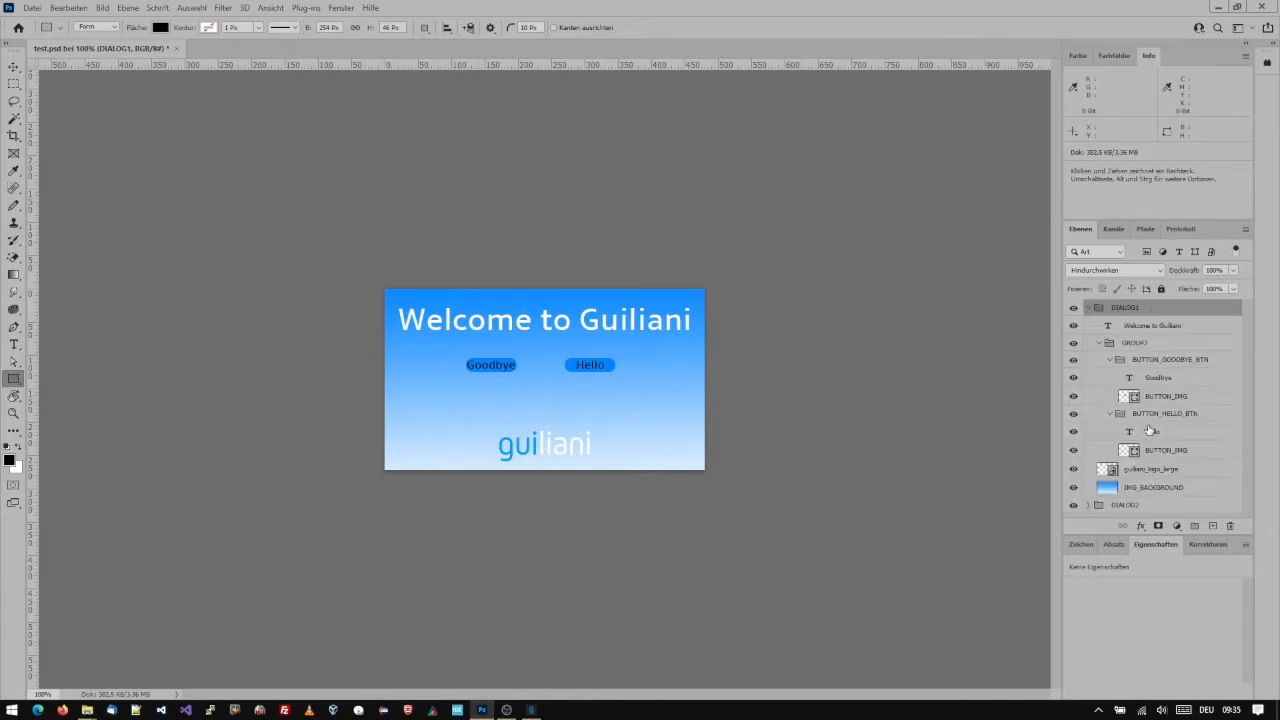
{"action": "left_click", "coordinate": [1135, 345]}
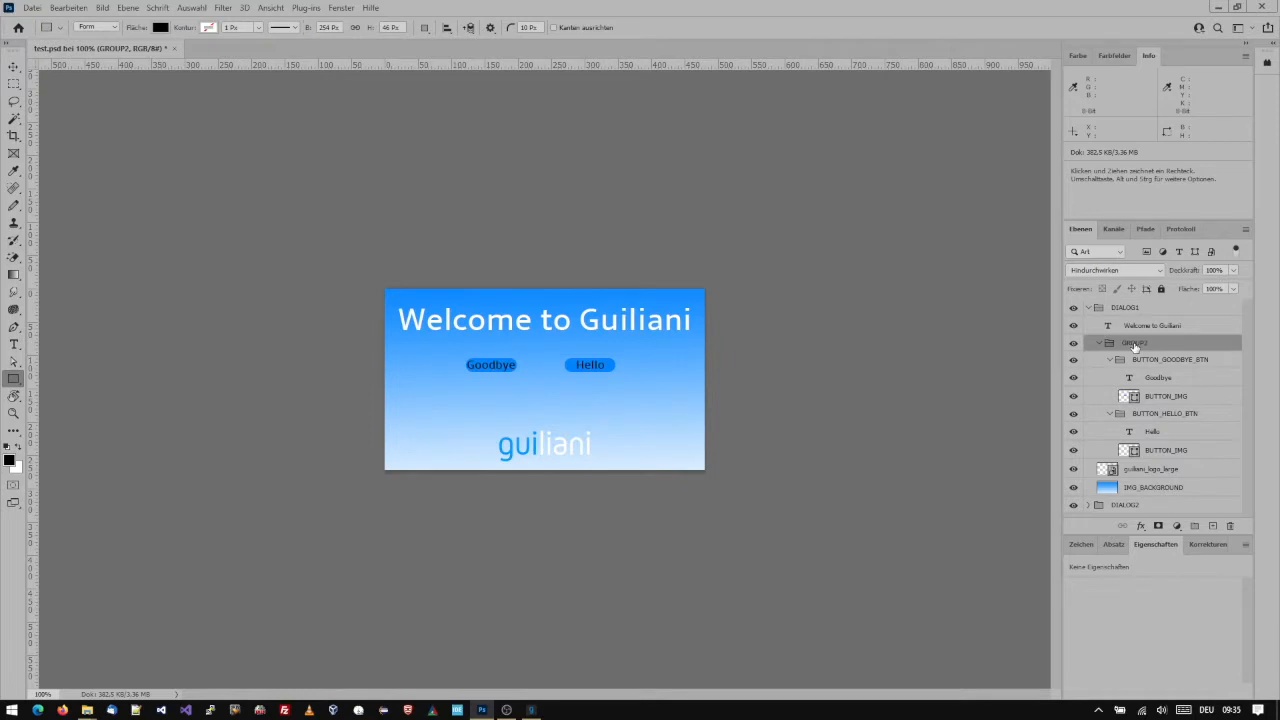
{"action": "left_click", "coordinate": [1150, 360]}
{"action": "left_click", "coordinate": [1160, 414]}
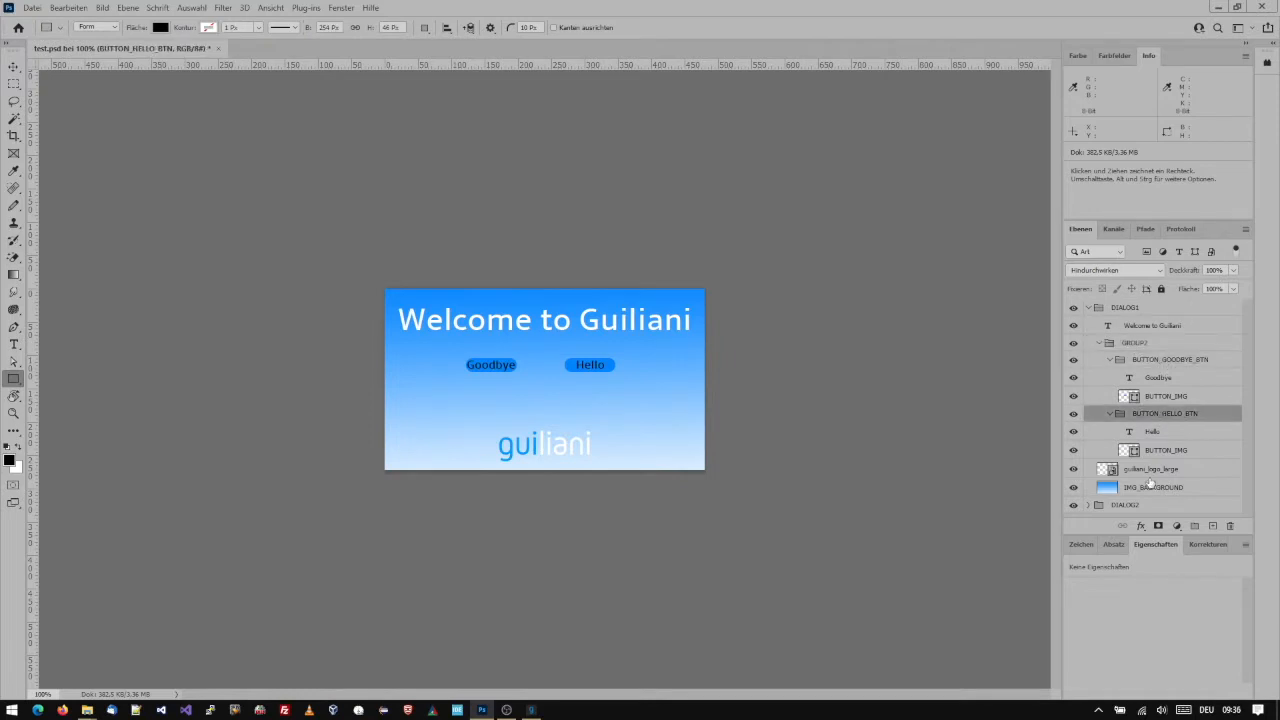
{"action": "left_click", "coordinate": [1150, 487]}
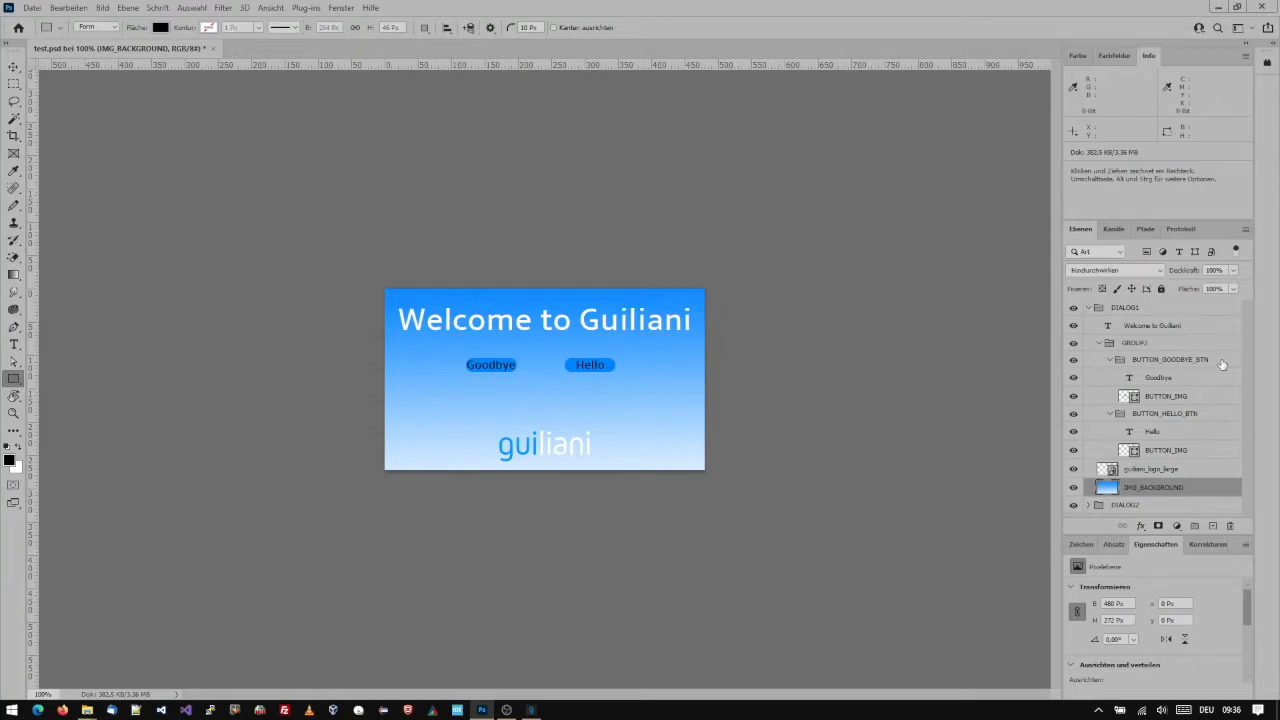
{"action": "left_click", "coordinate": [1208, 362]}
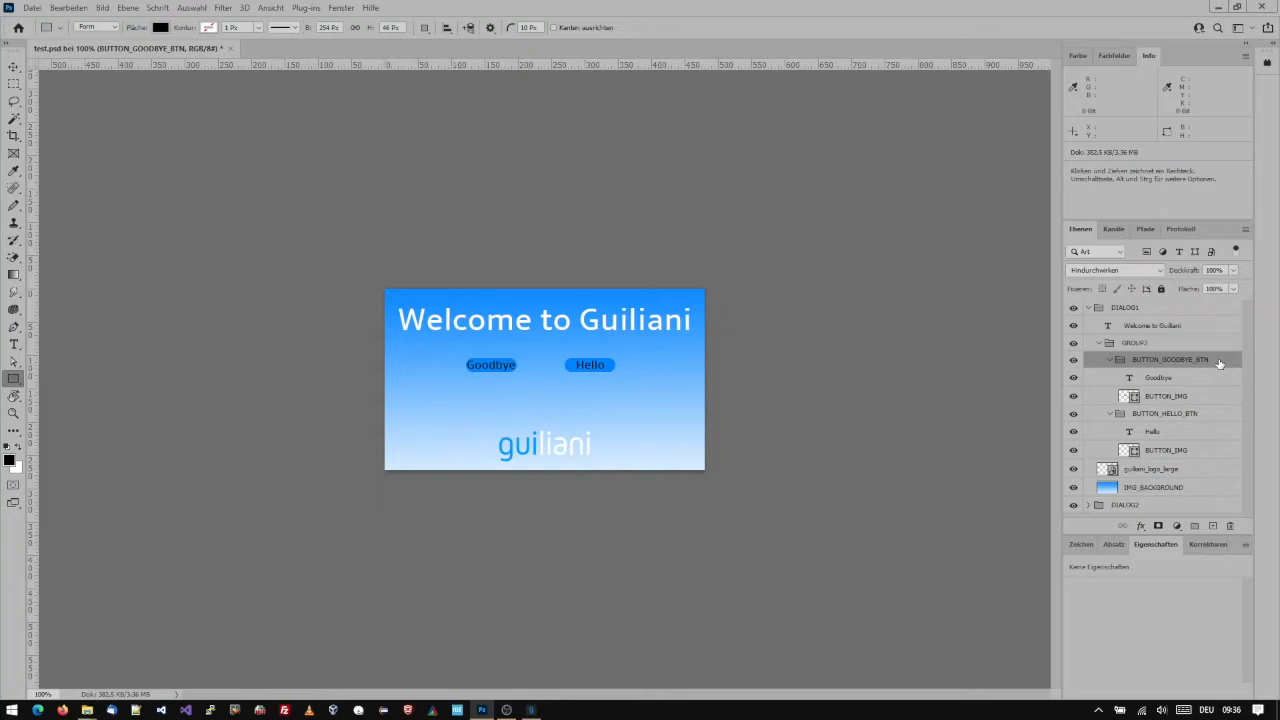
{"action": "left_click", "coordinate": [1208, 378]}
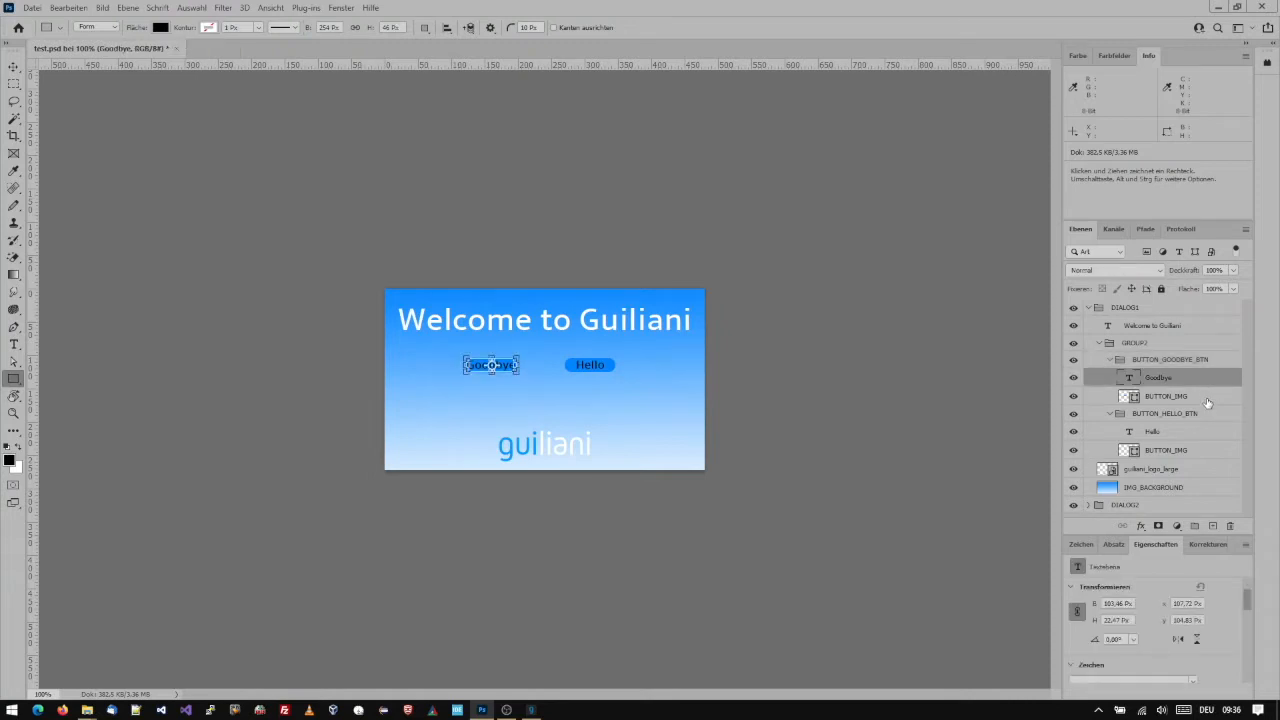
{"action": "left_click", "coordinate": [1208, 398]}
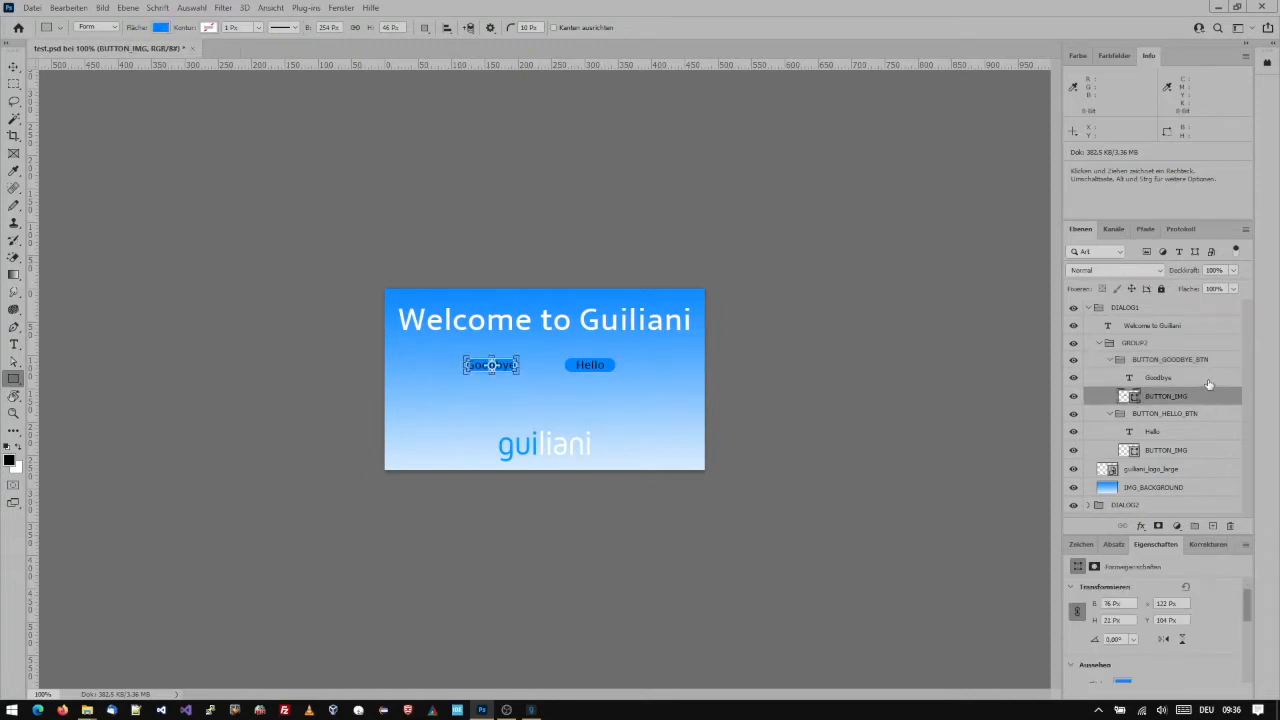
{"action": "left_click", "coordinate": [1222, 360]}
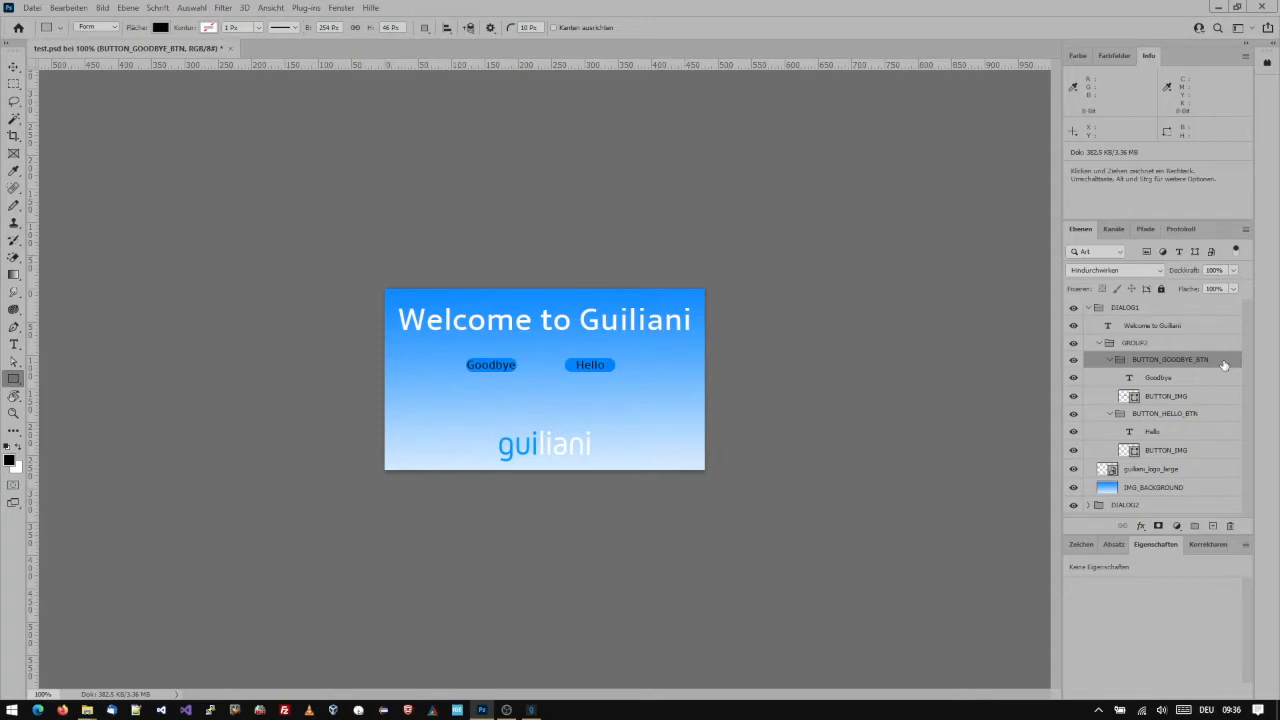
{"action": "left_click", "coordinate": [1088, 308]}
Switch to Guiliani Streaming Editor and create a project named PSD-Import in the folder C:\SDK_Testing\Guiliani_SDK_2.4.0_Windows_x86.
{"action": "left_click", "coordinate": [532, 711]}
{"action": "left_click", "coordinate": [736, 398]}
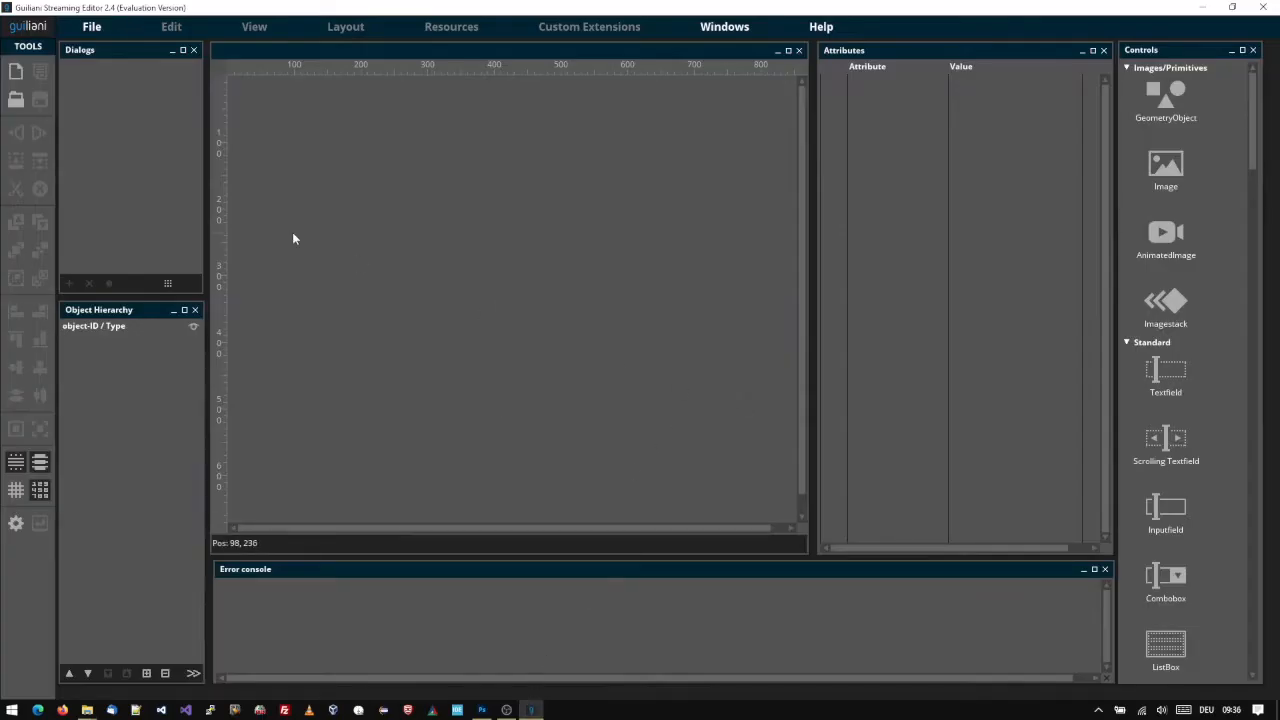
{"action": "left_click", "coordinate": [92, 30]}
{"action": "left_click", "coordinate": [105, 60]}
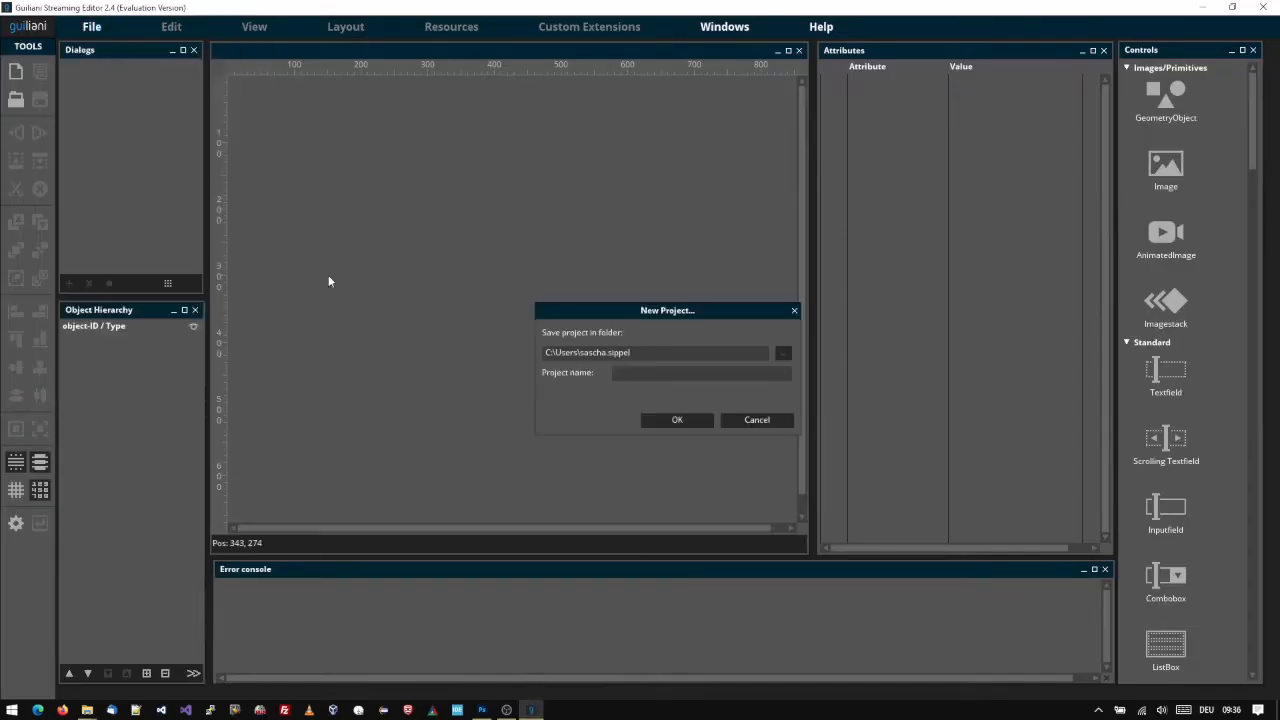
{"action": "left_click", "coordinate": [780, 351]}
{"action": "left_click", "coordinate": [485, 405]}
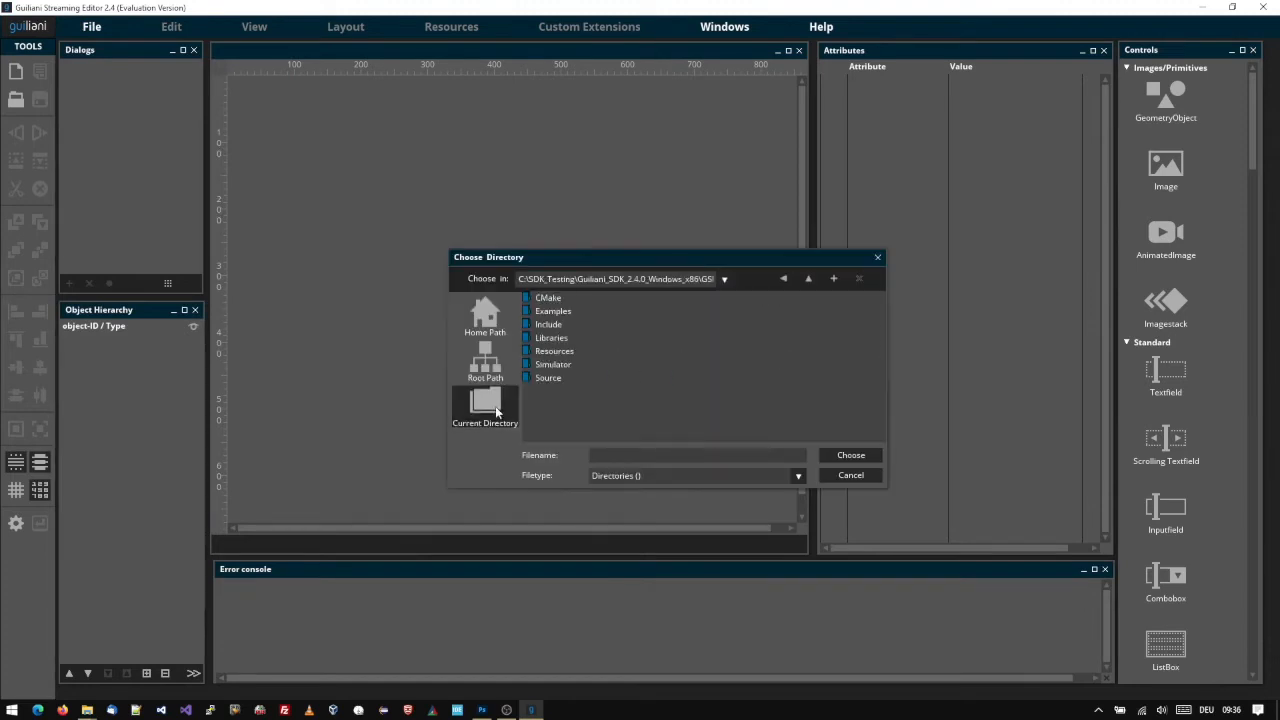
{"action": "left_click", "coordinate": [806, 278]}
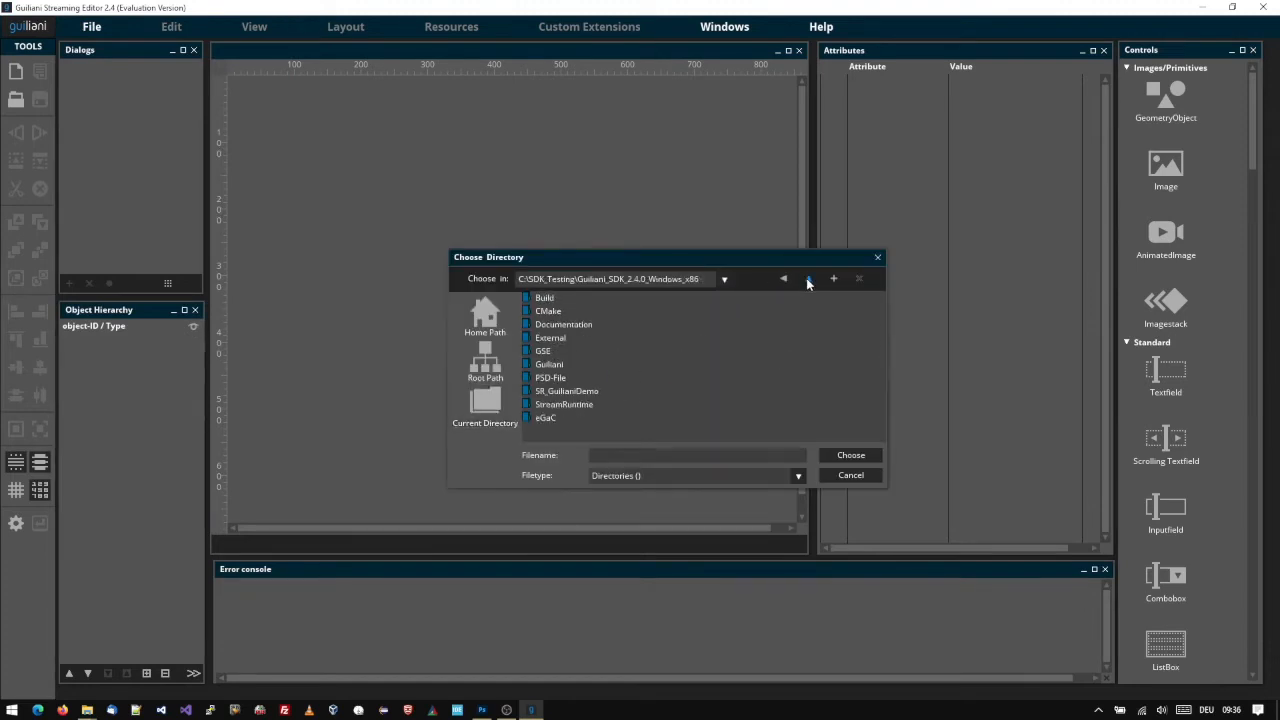
{"action": "left_click", "coordinate": [826, 454]}
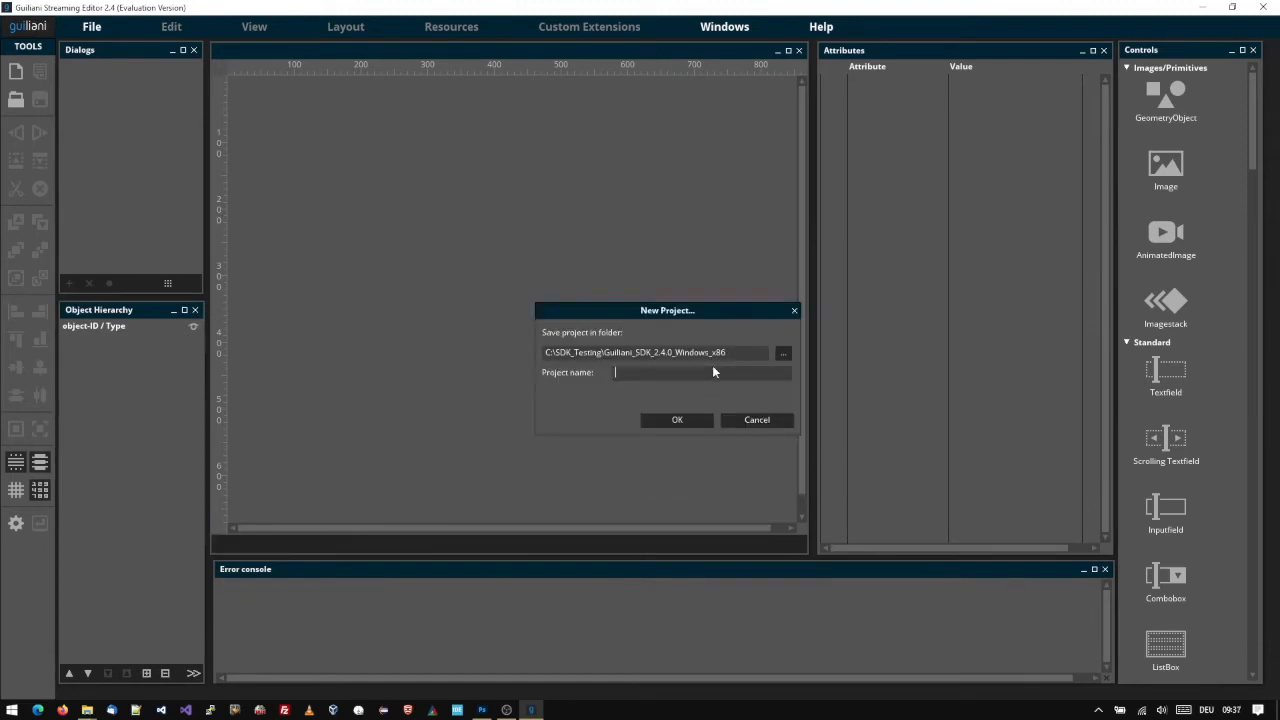
{"action": "type", "text": "PSD-Import"}
{"action": "key", "text": "Return"}
Start a PSD import and load test.psd from the SDK's PSD-File folder.
{"action": "left_click", "coordinate": [458, 28]}
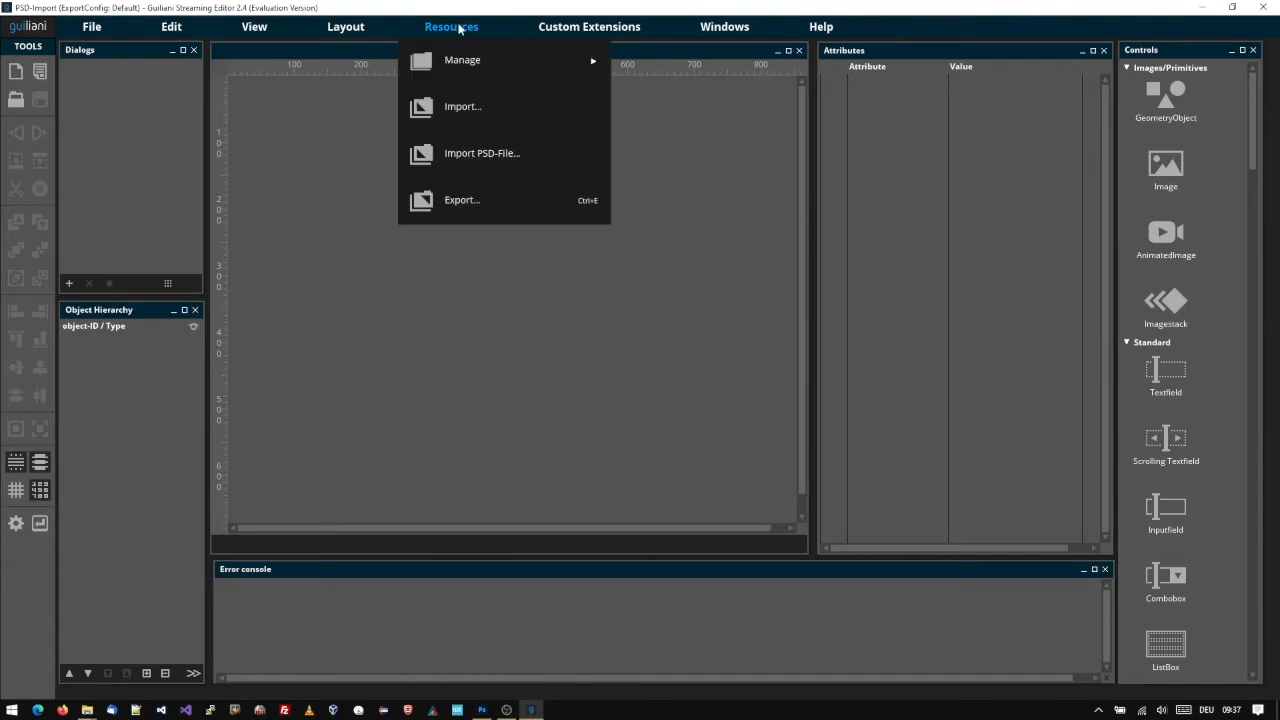
{"action": "left_click", "coordinate": [500, 154]}
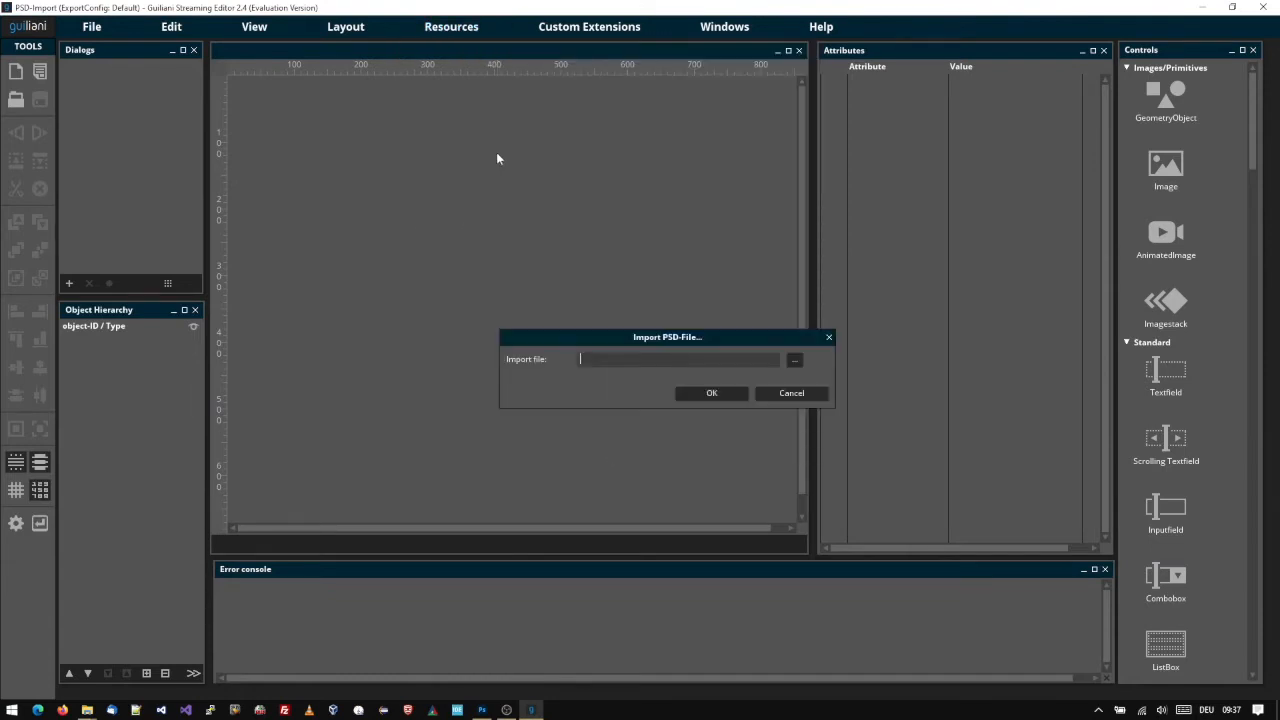
{"action": "left_click", "coordinate": [796, 358]}
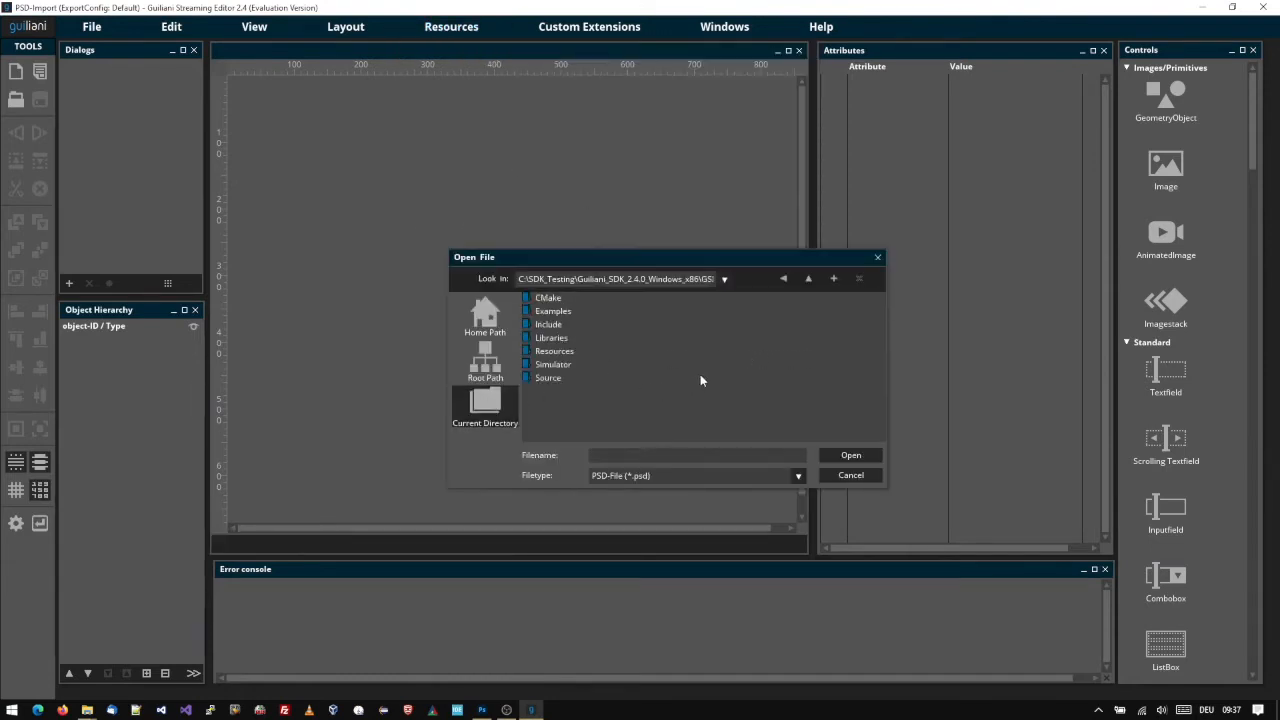
{"action": "left_click", "coordinate": [808, 278]}
{"action": "double_click", "coordinate": [550, 379]}
{"action": "left_click", "coordinate": [548, 298]}
{"action": "left_click", "coordinate": [850, 456]}
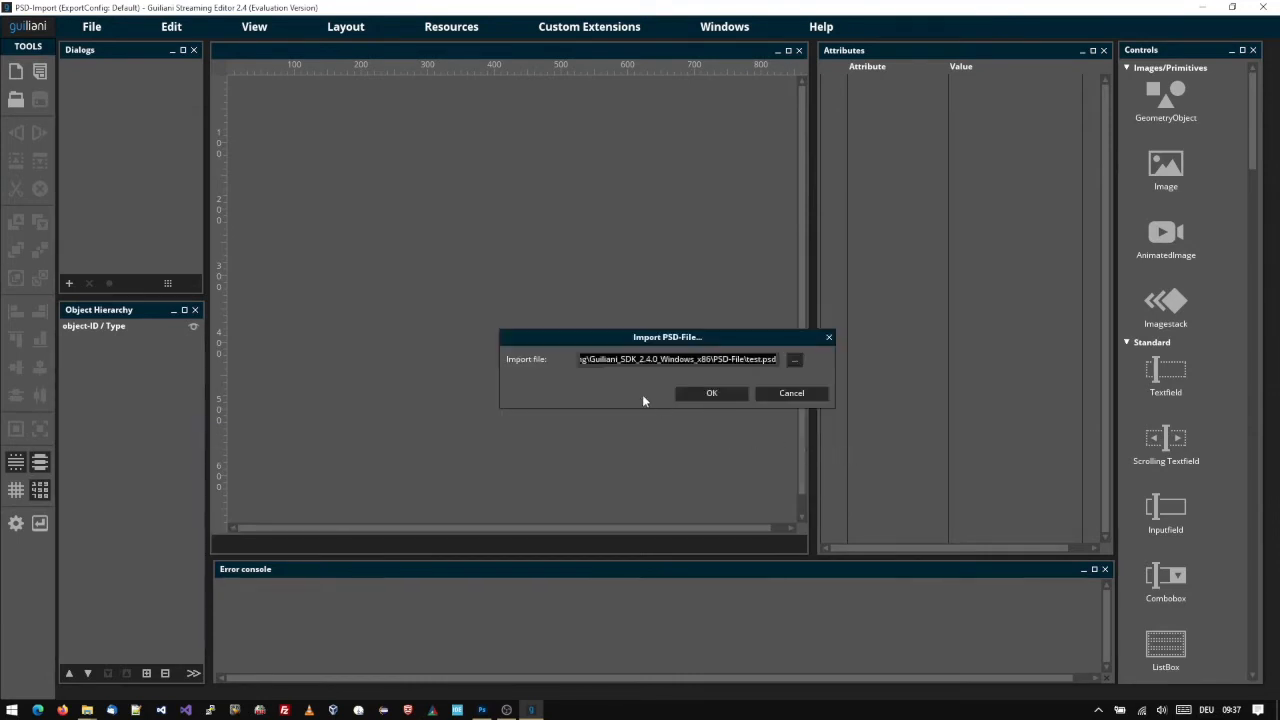
{"action": "left_click", "coordinate": [714, 394]}
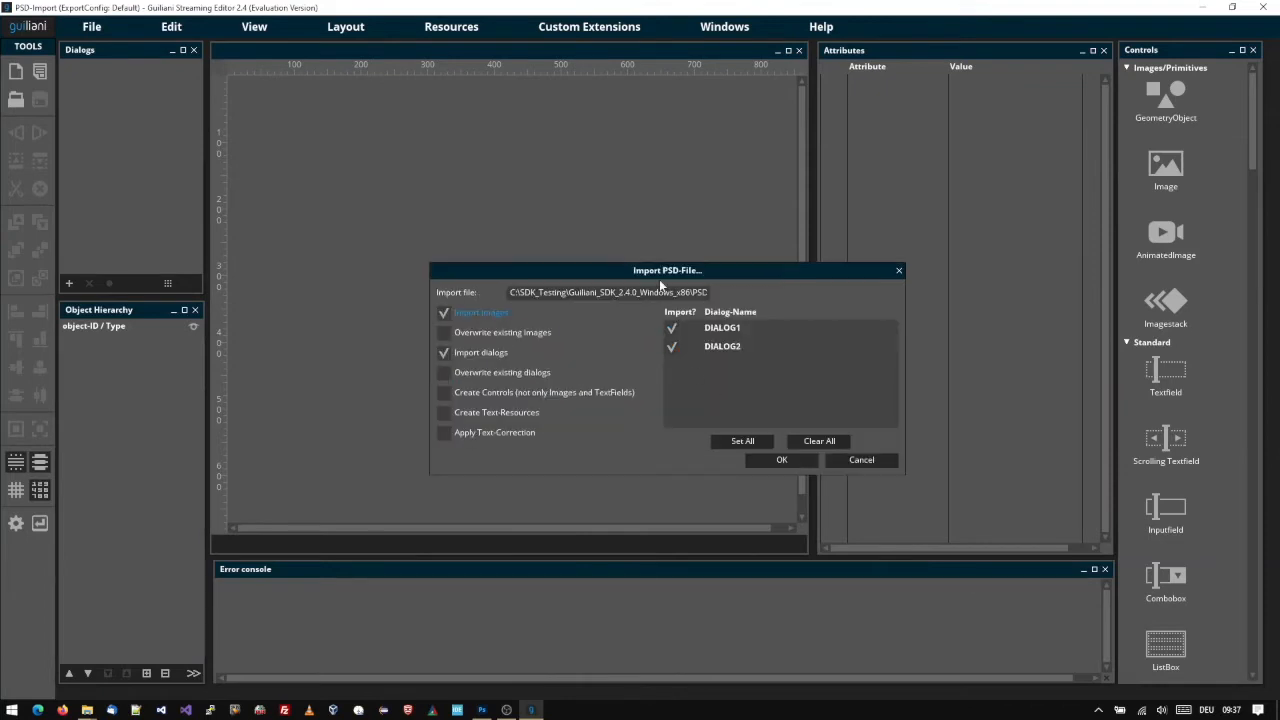
{"action": "left_click_drag", "start_coordinate": [659, 270], "coordinate": [552, 175]}
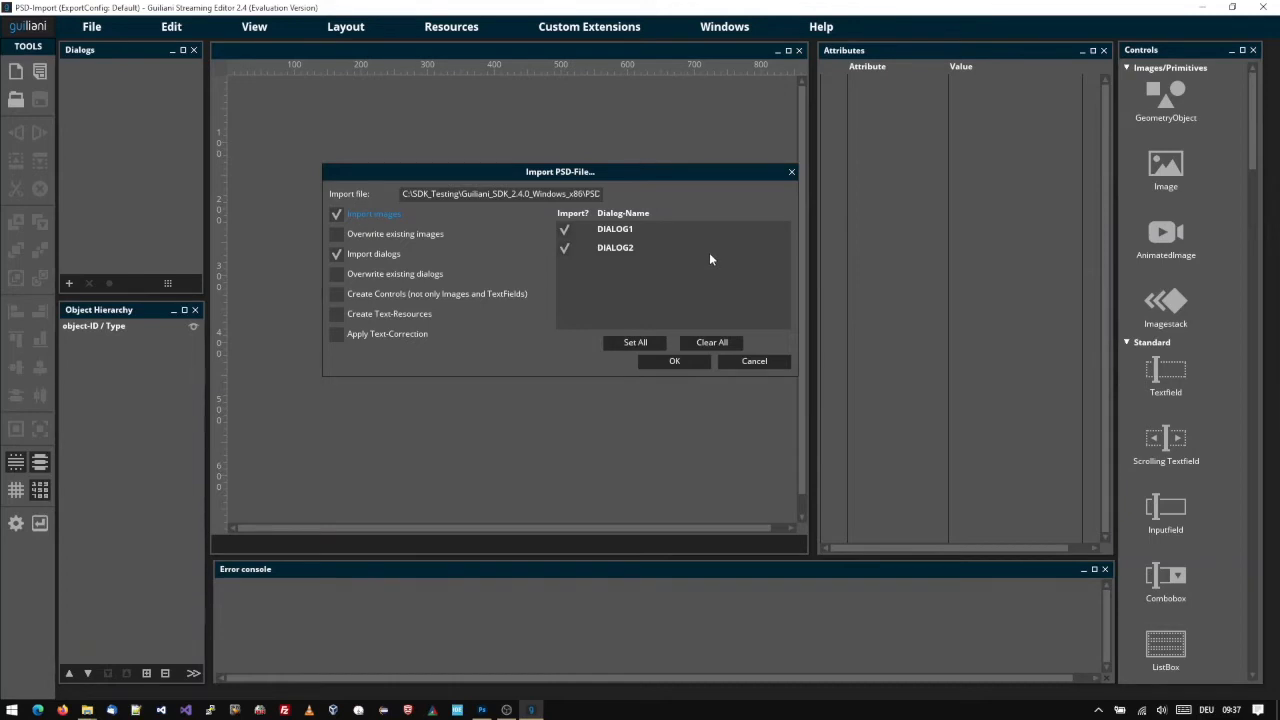
{"action": "left_click_drag", "start_coordinate": [632, 172], "coordinate": [683, 199]}
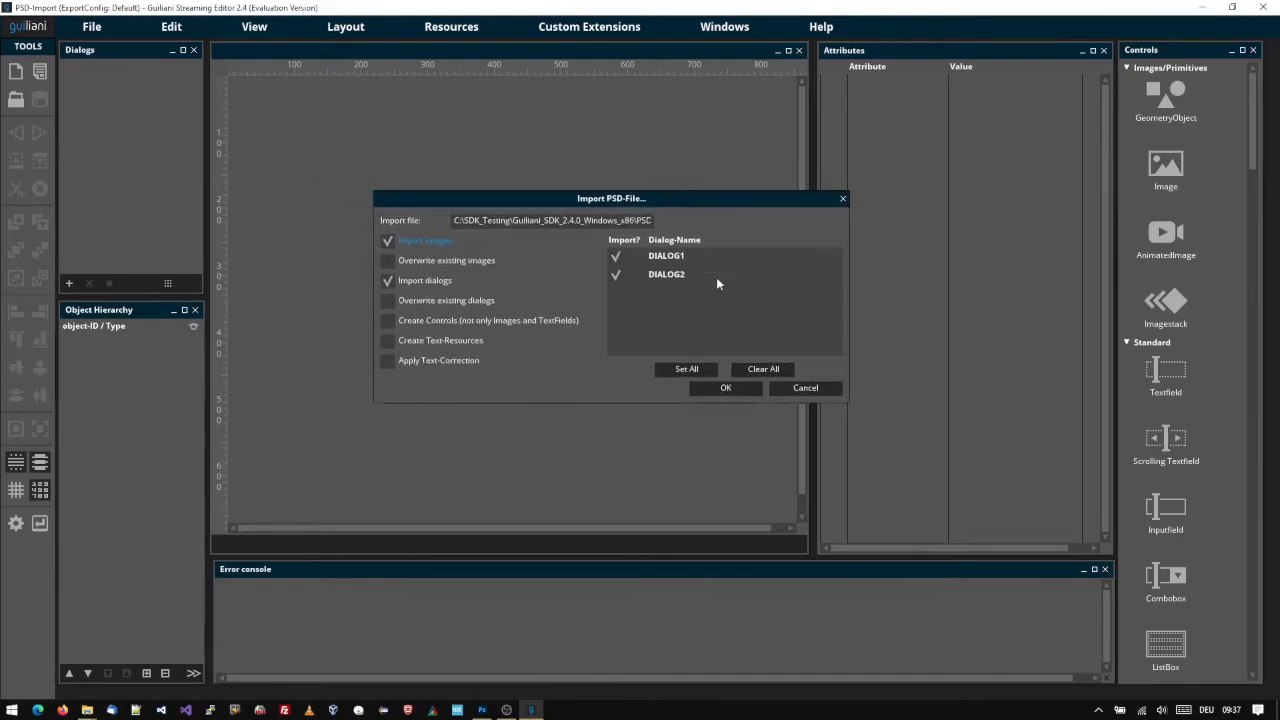
{"action": "left_click", "coordinate": [616, 256]}
{"action": "left_click", "coordinate": [616, 258]}
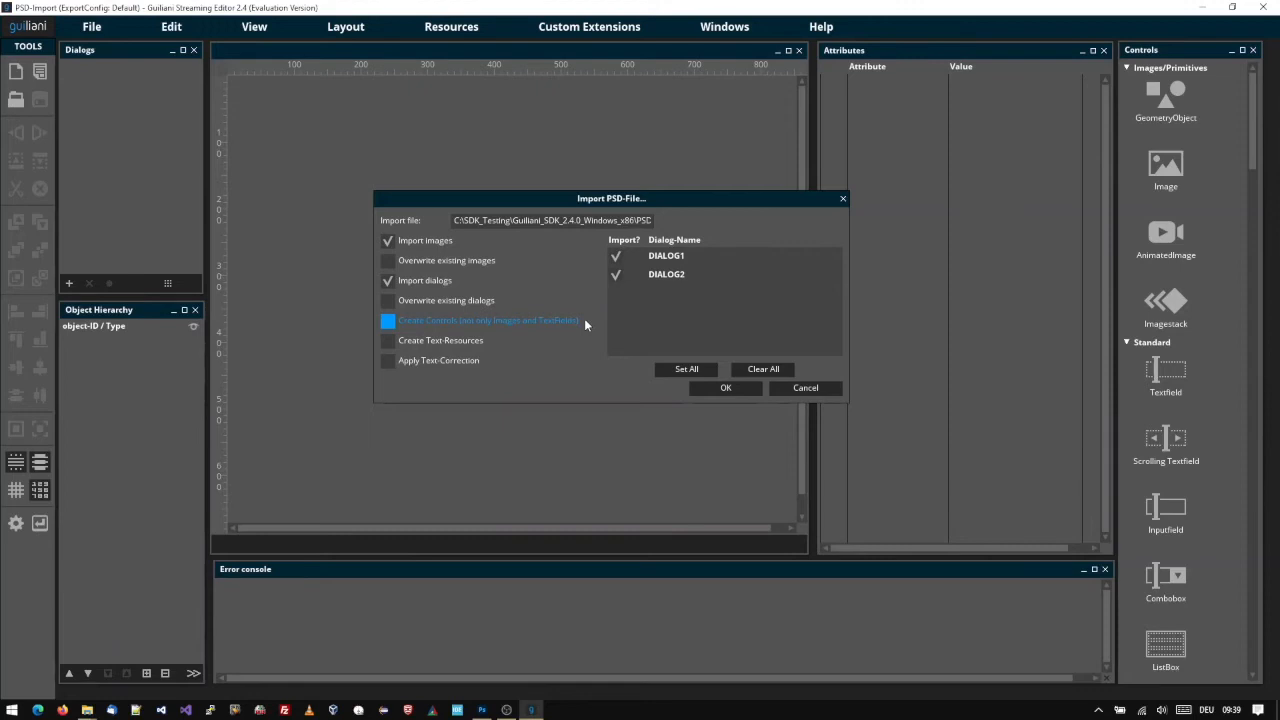
Import DIALOG1 and DIALOG2 with control creation, text-resource creation and text correction enabled in addition to images and dialogs.
{"action": "left_click", "coordinate": [555, 321]}
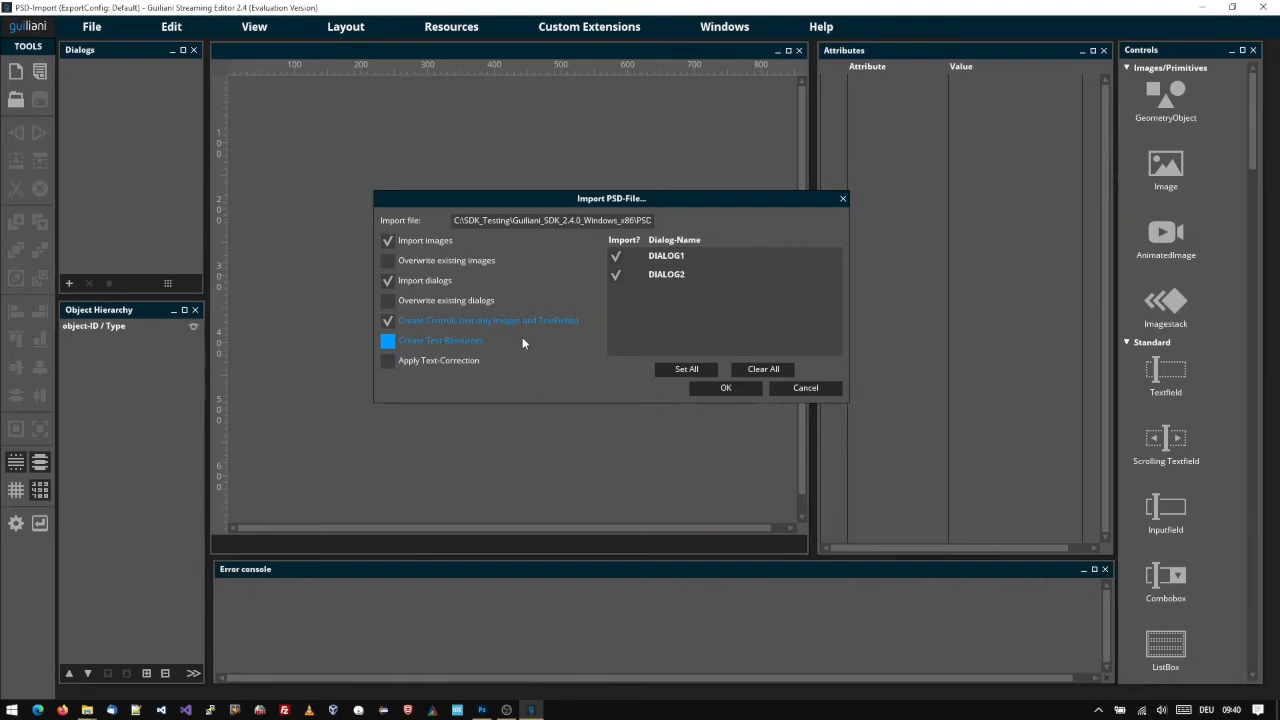
{"action": "left_click", "coordinate": [522, 341]}
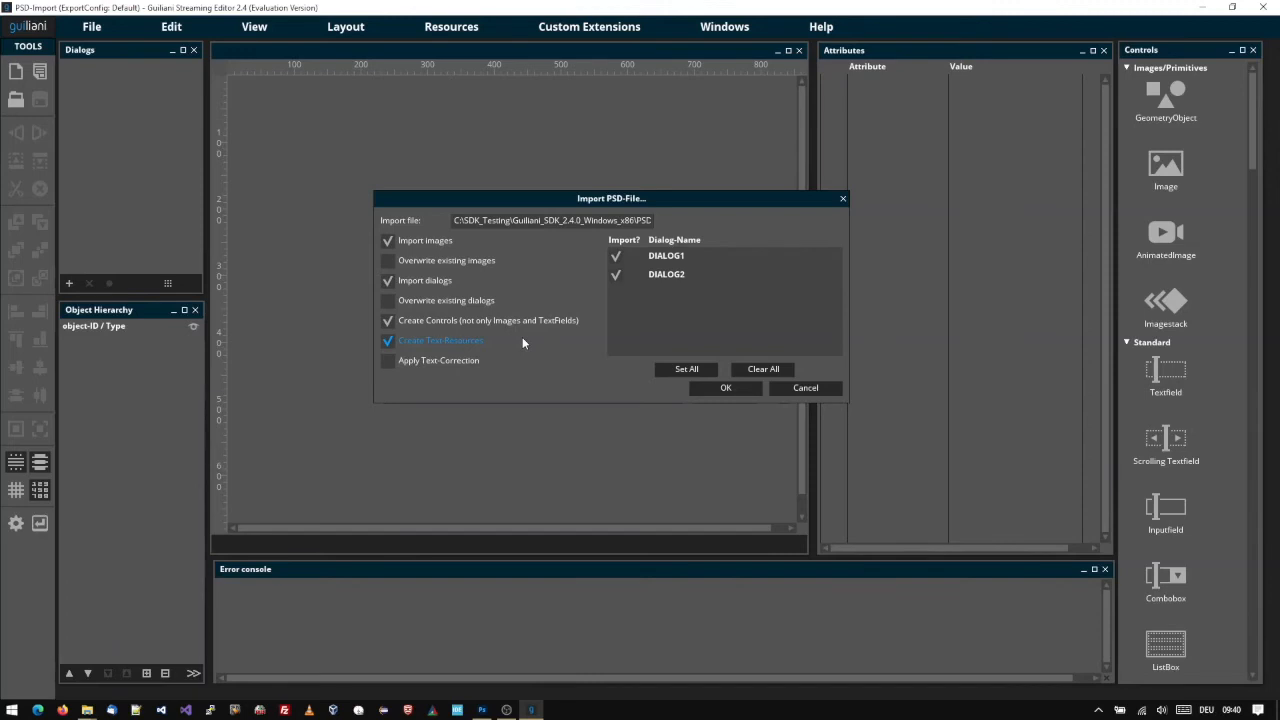
{"action": "left_click", "coordinate": [456, 361]}
{"action": "left_click", "coordinate": [514, 362]}
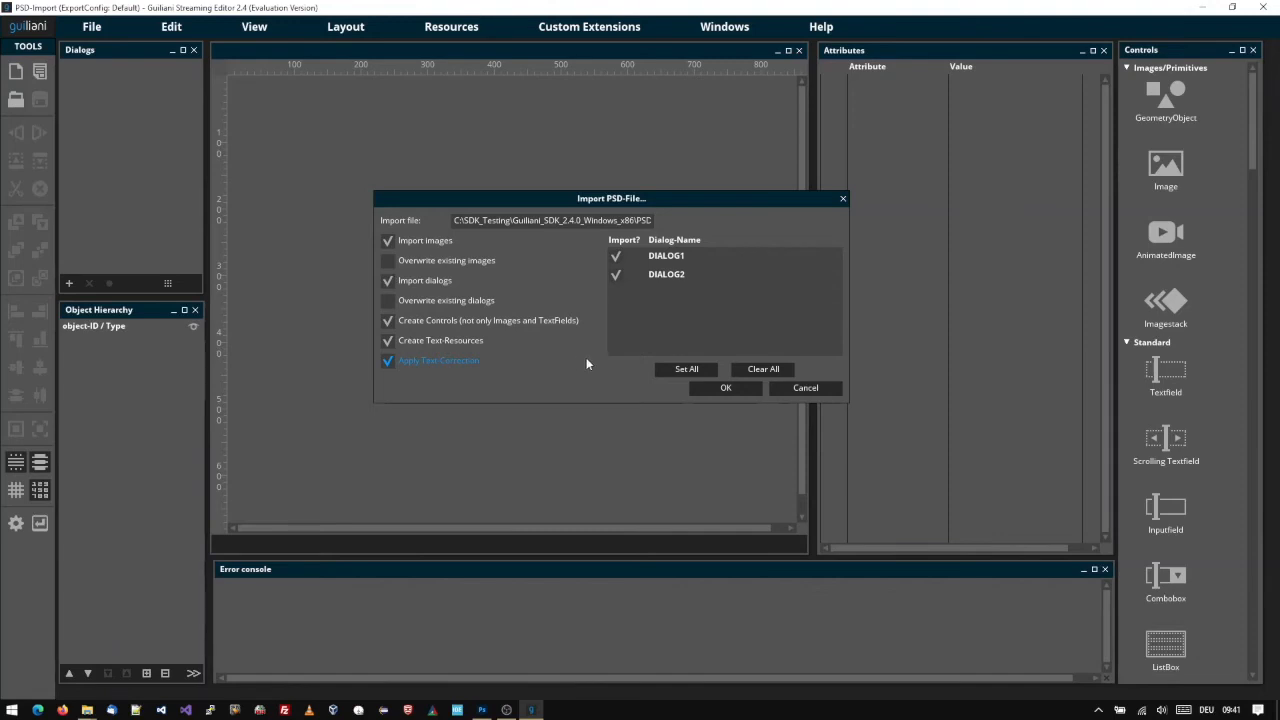
{"action": "left_click", "coordinate": [722, 388]}
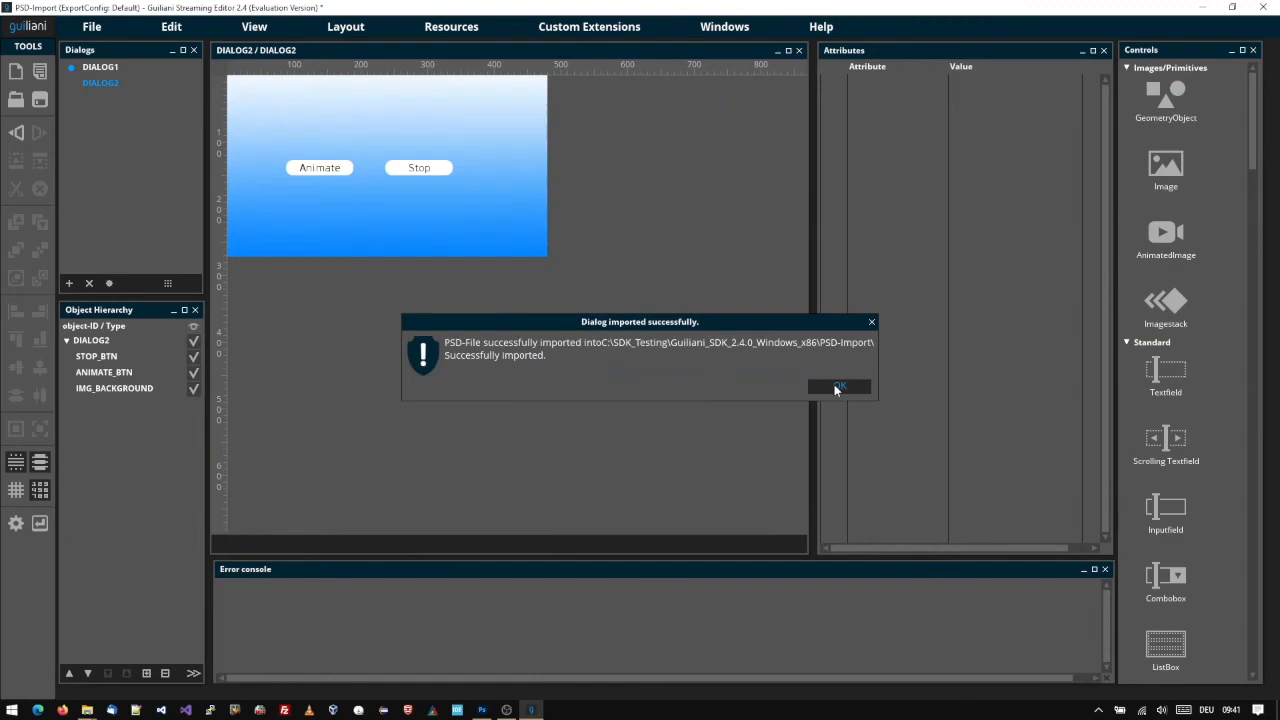
{"action": "left_click", "coordinate": [834, 386]}
Compare the two imported dialogs and inspect DIALOG1's welcome text, Goodbye button, background image and Guiliani logo.
{"action": "left_click", "coordinate": [103, 66]}
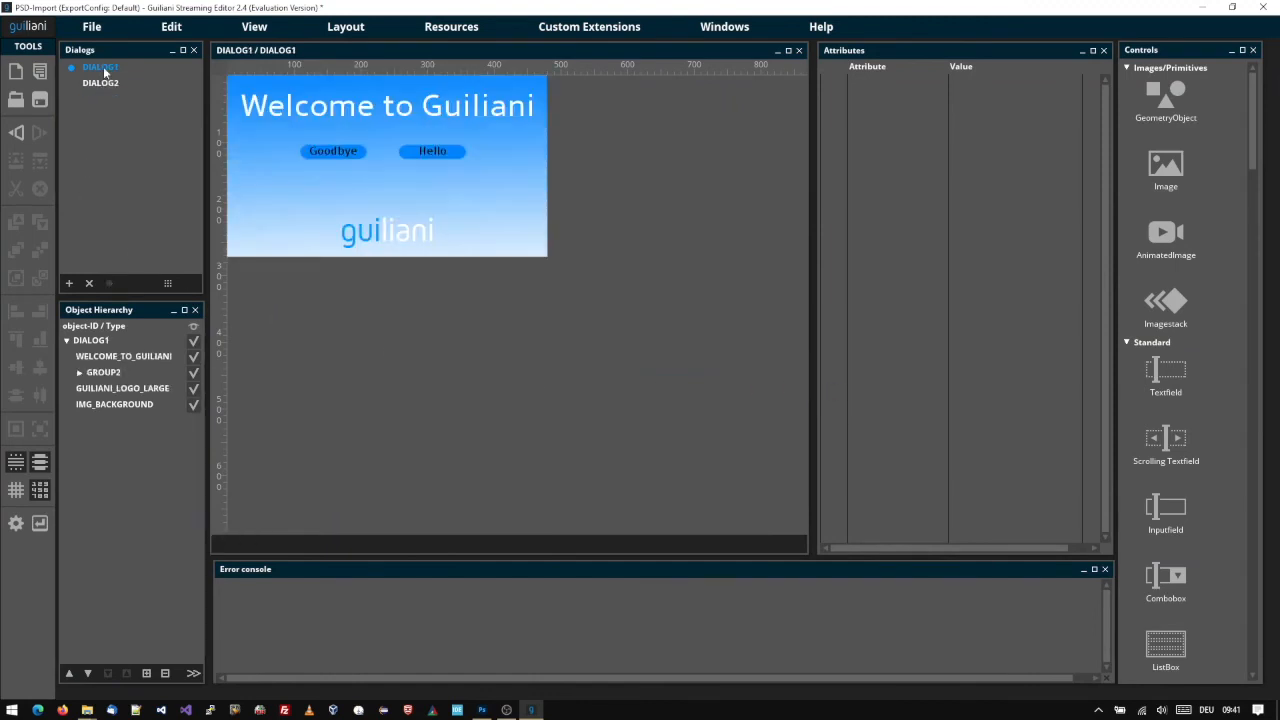
{"action": "left_click", "coordinate": [105, 84]}
{"action": "left_click", "coordinate": [101, 68]}
{"action": "left_click", "coordinate": [300, 110]}
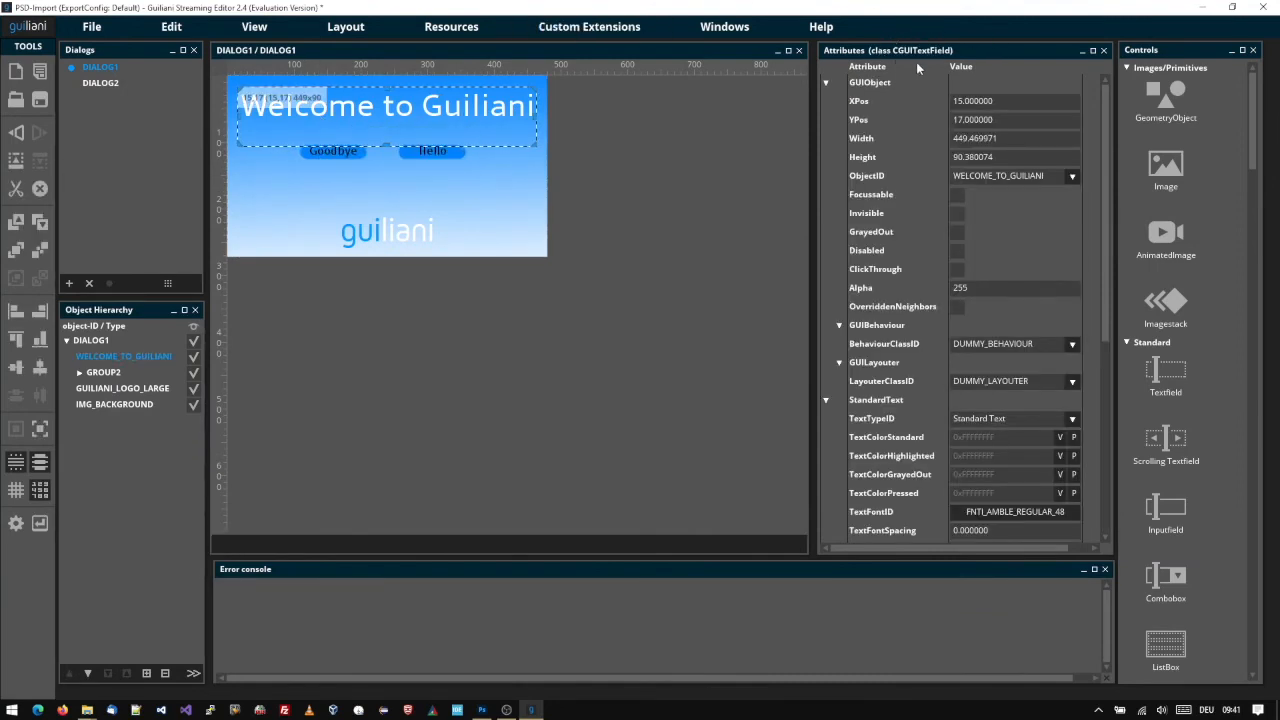
{"action": "left_click", "coordinate": [344, 157]}
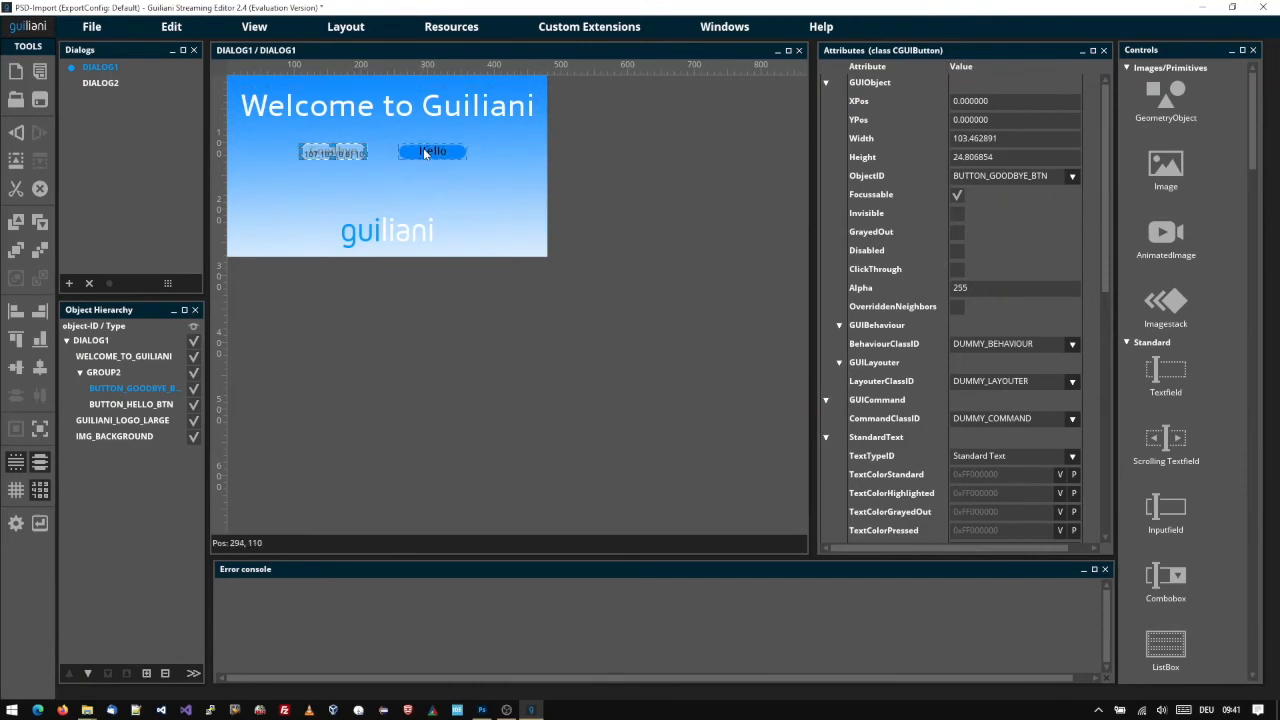
{"action": "left_click", "coordinate": [511, 198]}
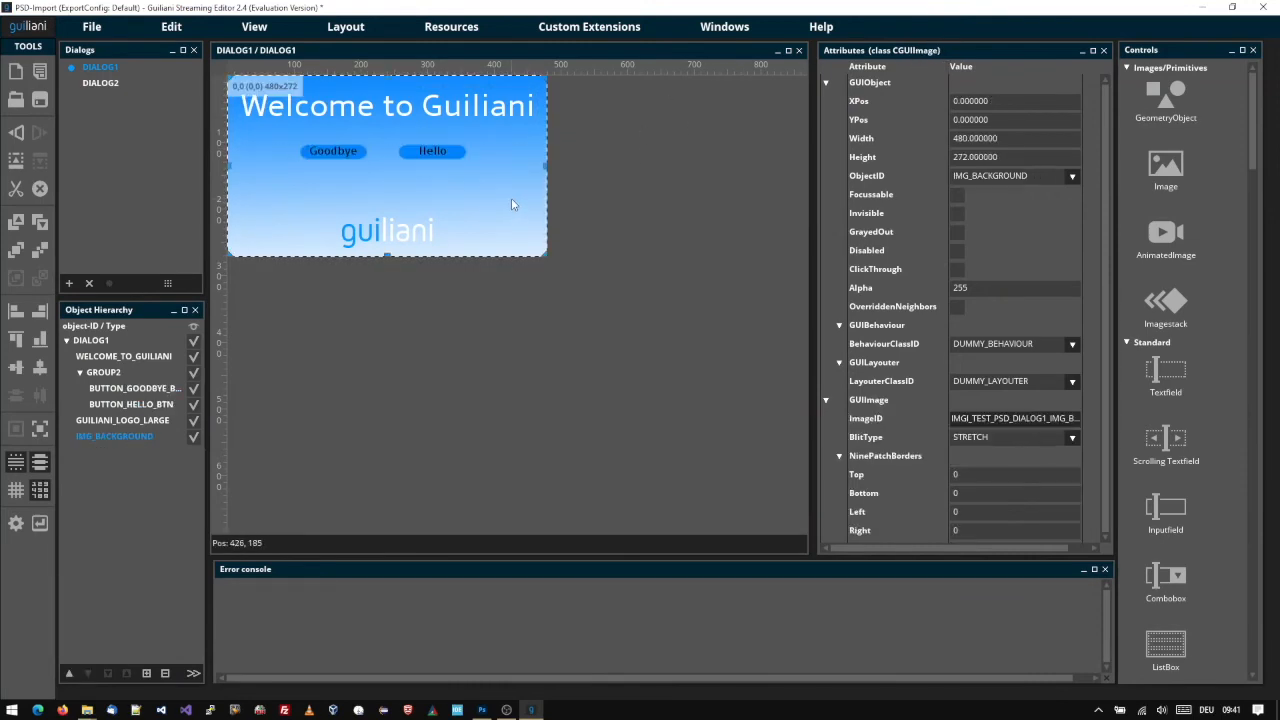
{"action": "left_click", "coordinate": [416, 240]}
Inspect the attributes of the Animate and Stop buttons in DIALOG2.
{"action": "left_click", "coordinate": [101, 84]}
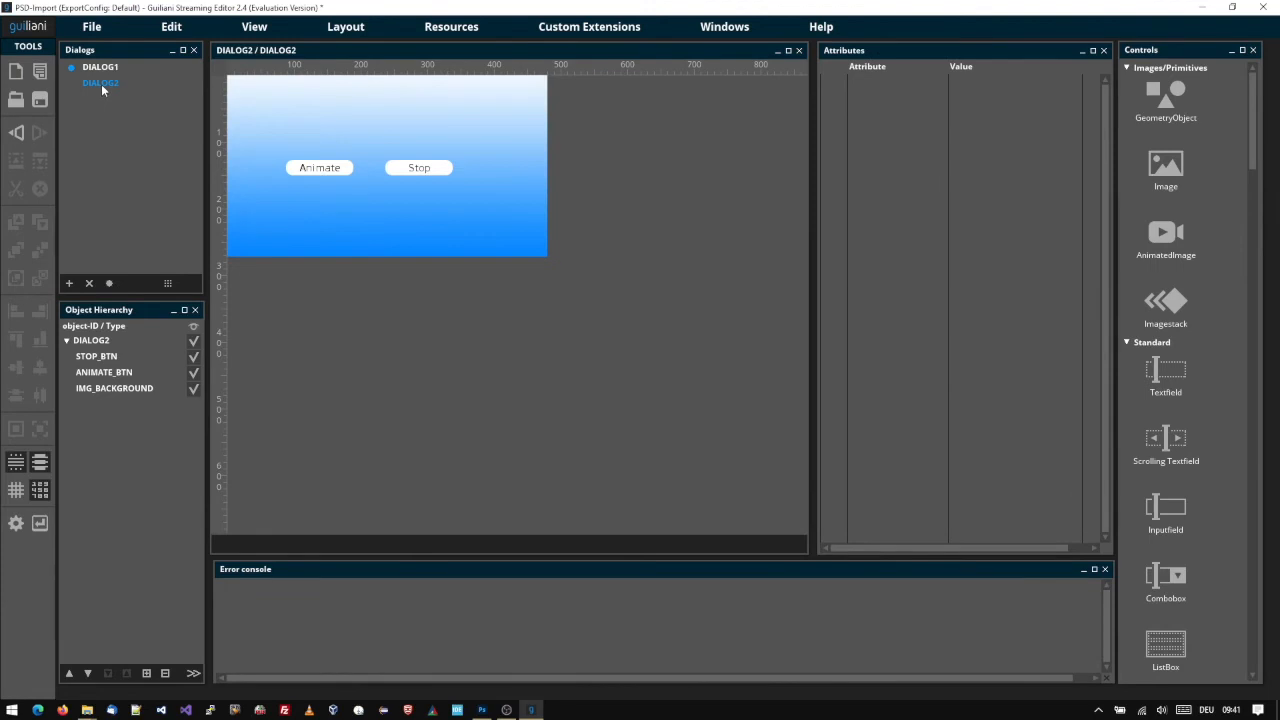
{"action": "left_click", "coordinate": [335, 168]}
{"action": "left_click", "coordinate": [420, 171]}
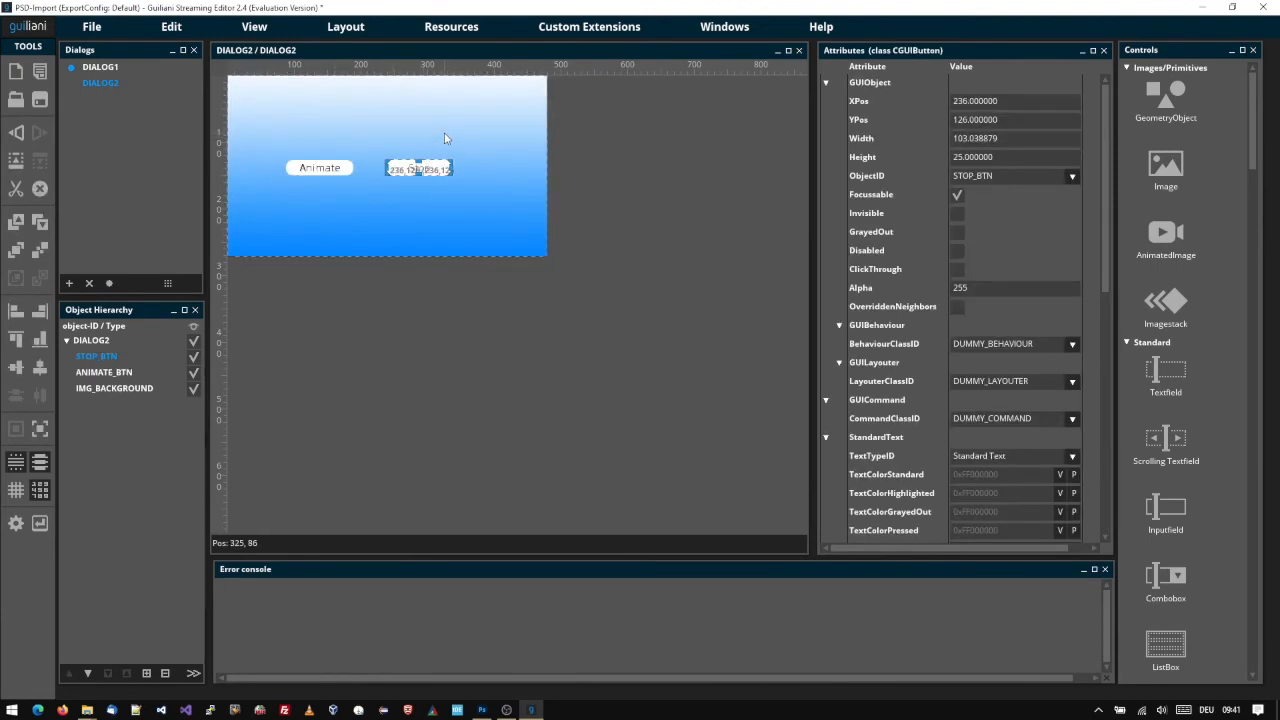
Assign the CMD_QUIT command to the Goodbye button in DIALOG1.
{"action": "left_click", "coordinate": [443, 137]}
{"action": "left_click", "coordinate": [101, 67]}
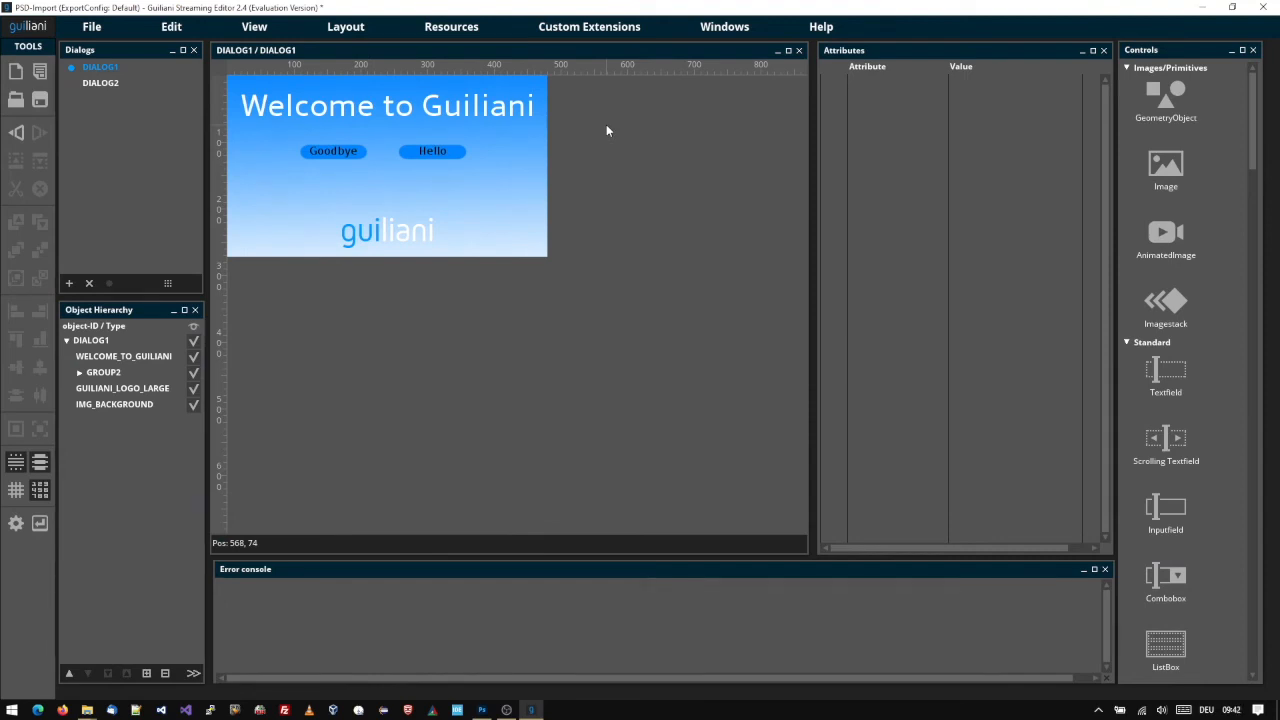
{"action": "left_click", "coordinate": [341, 152]}
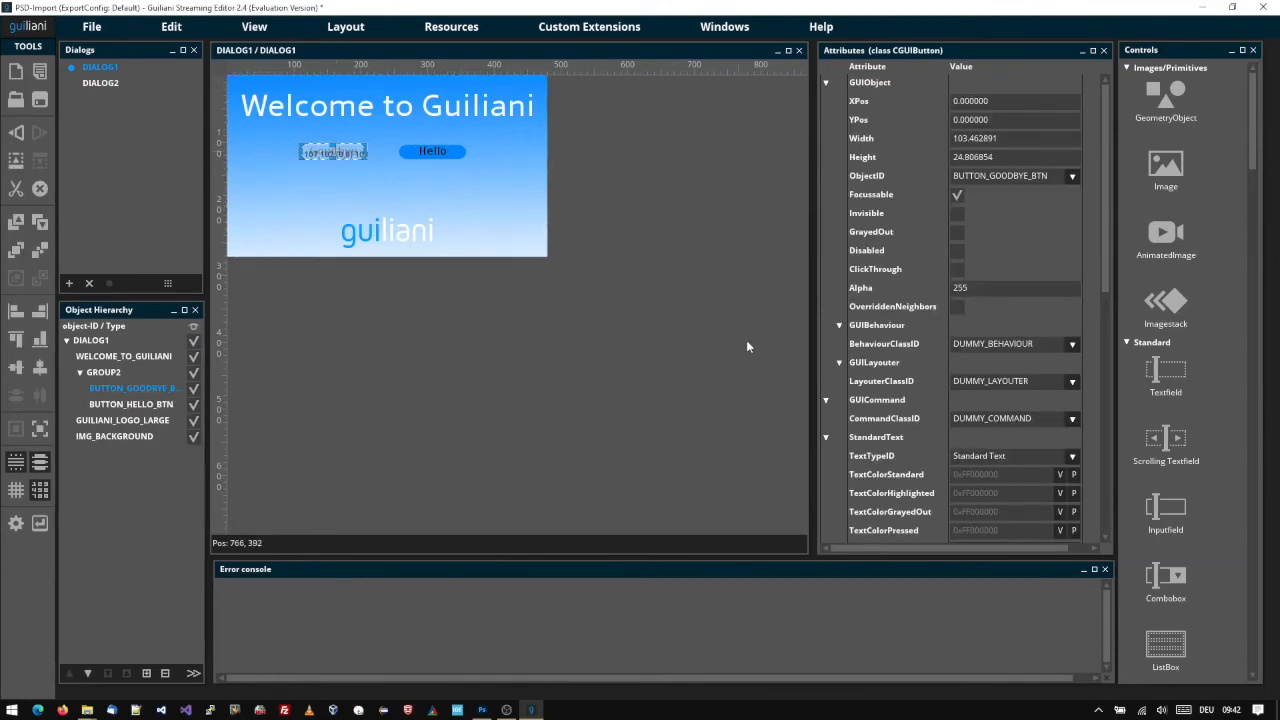
{"action": "left_click", "coordinate": [1071, 420]}
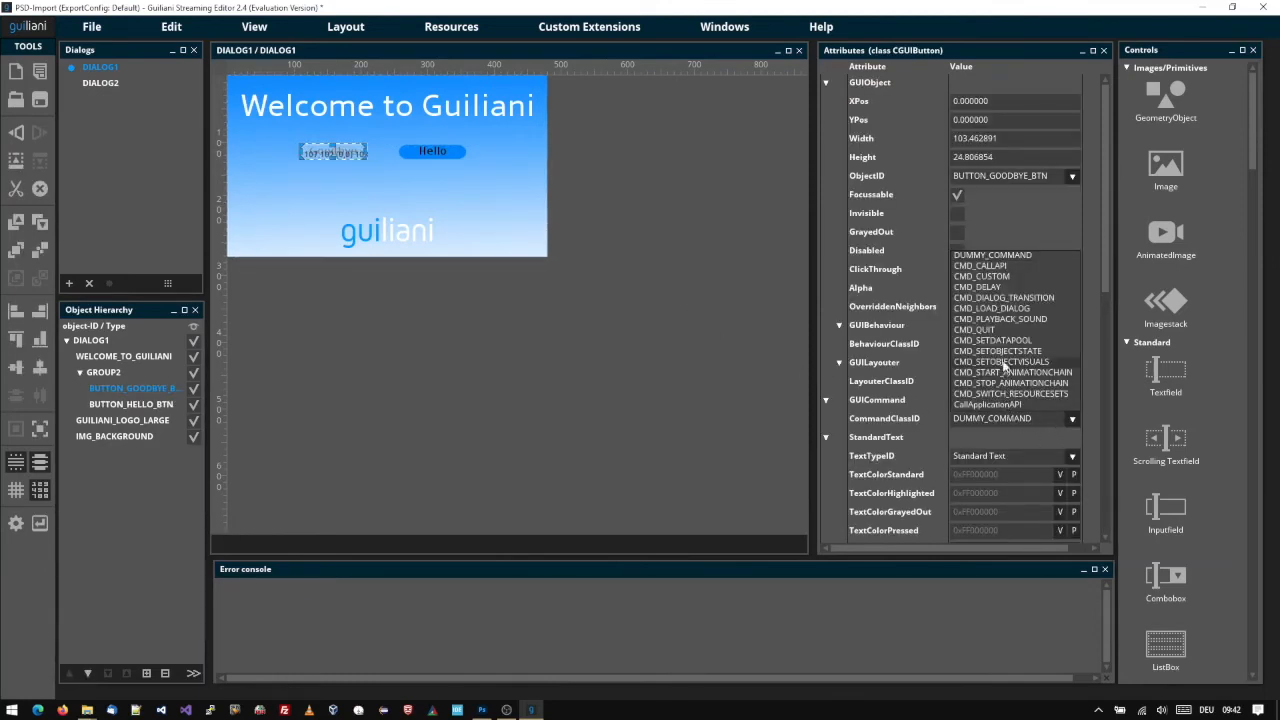
{"action": "left_click", "coordinate": [1005, 330]}
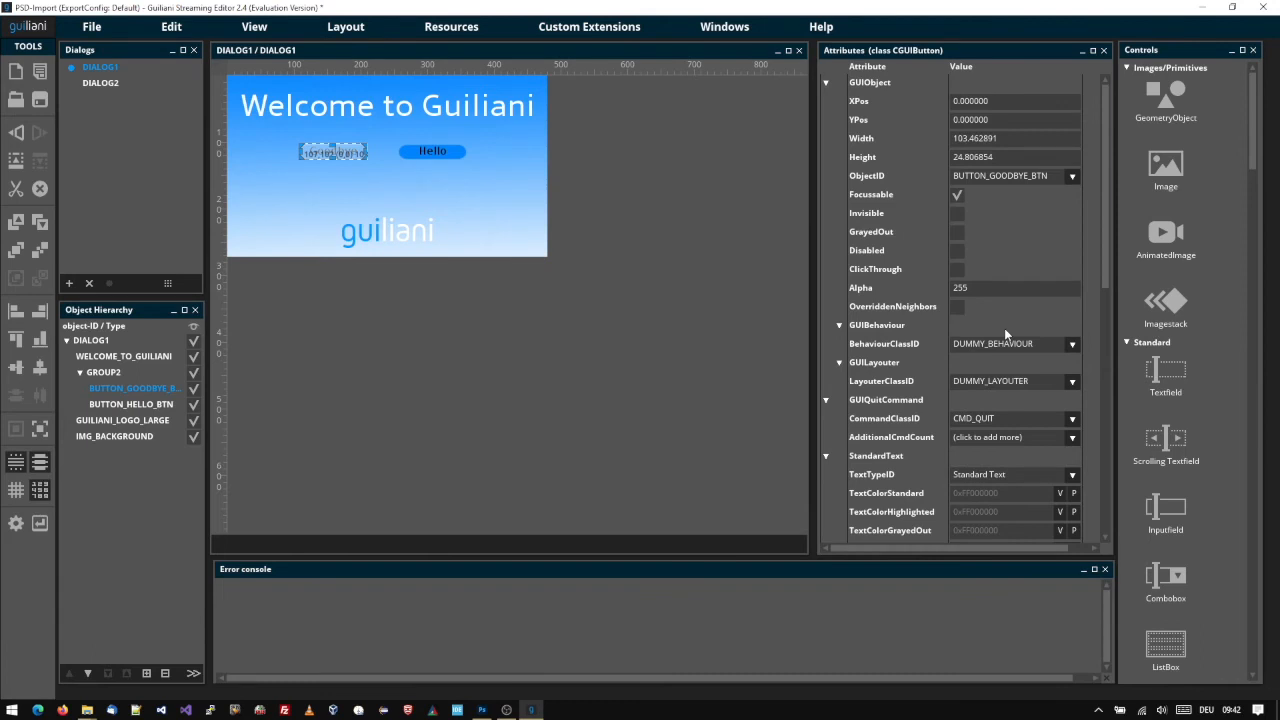
Inspect the Goodbye button's text ID and the imported text resources, then leave the text list without changing the selection.
{"action": "scroll", "coordinate": [1010, 324], "scroll_direction": "down", "scroll_amount": 4}
{"action": "scroll", "coordinate": [1017, 323], "scroll_direction": "down", "scroll_amount": 5}
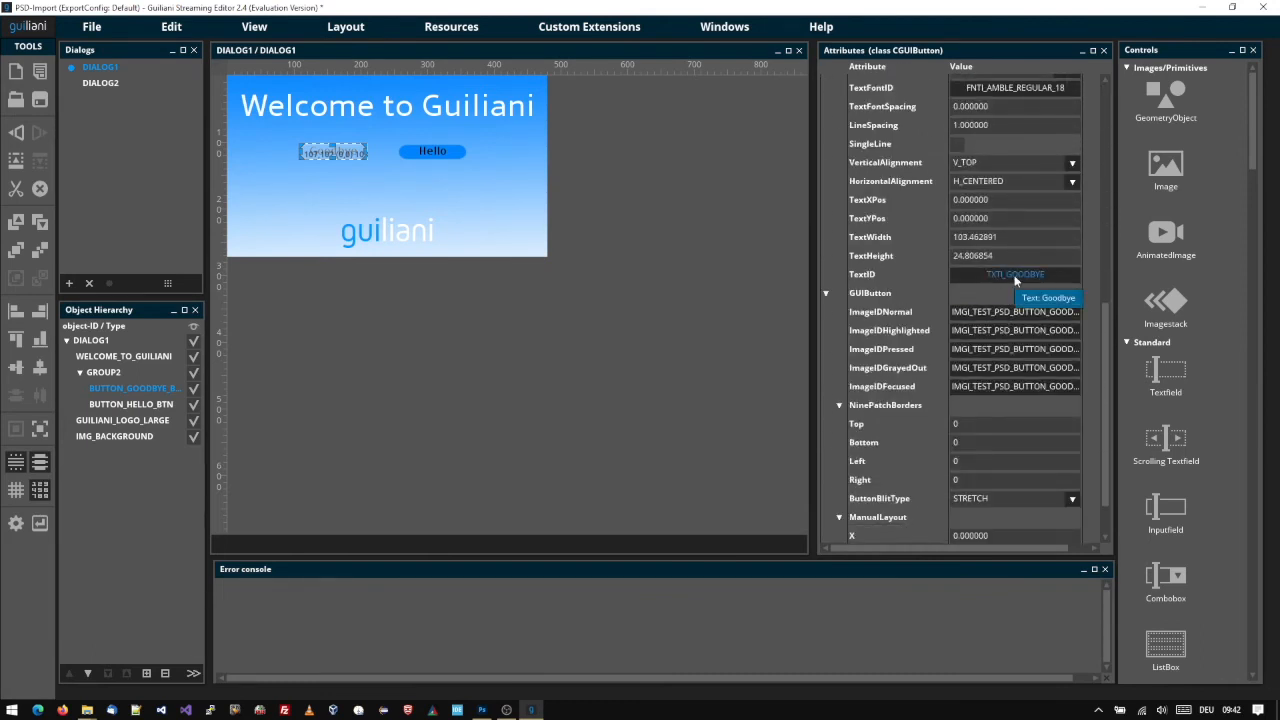
{"action": "mouse_move", "coordinate": [1010, 275]}
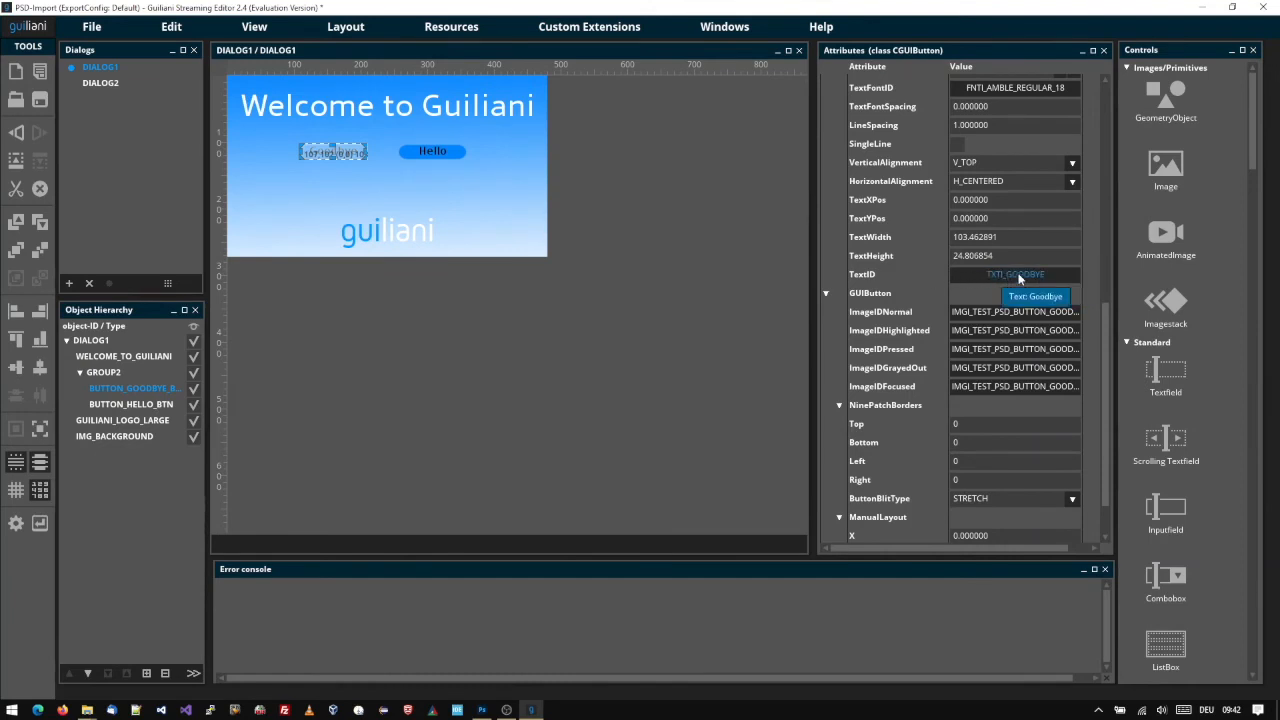
{"action": "left_click", "coordinate": [1019, 278]}
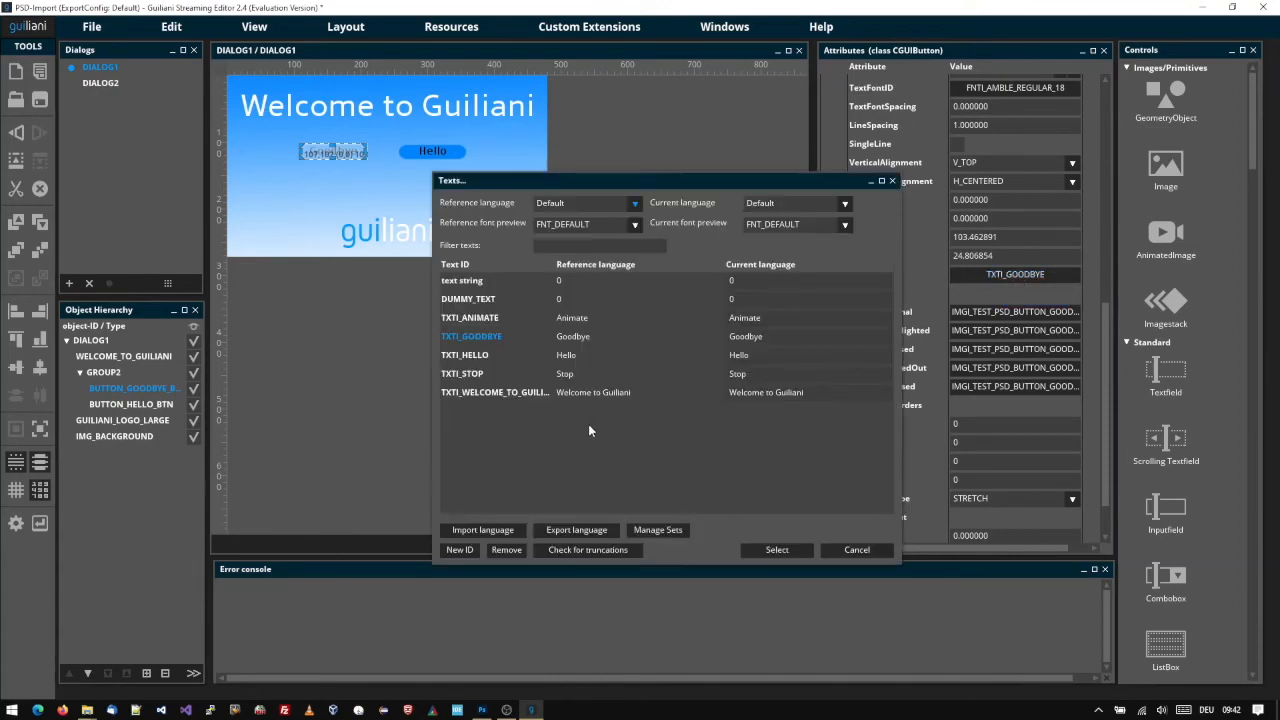
{"action": "left_click_drag", "start_coordinate": [637, 180], "coordinate": [592, 141]}
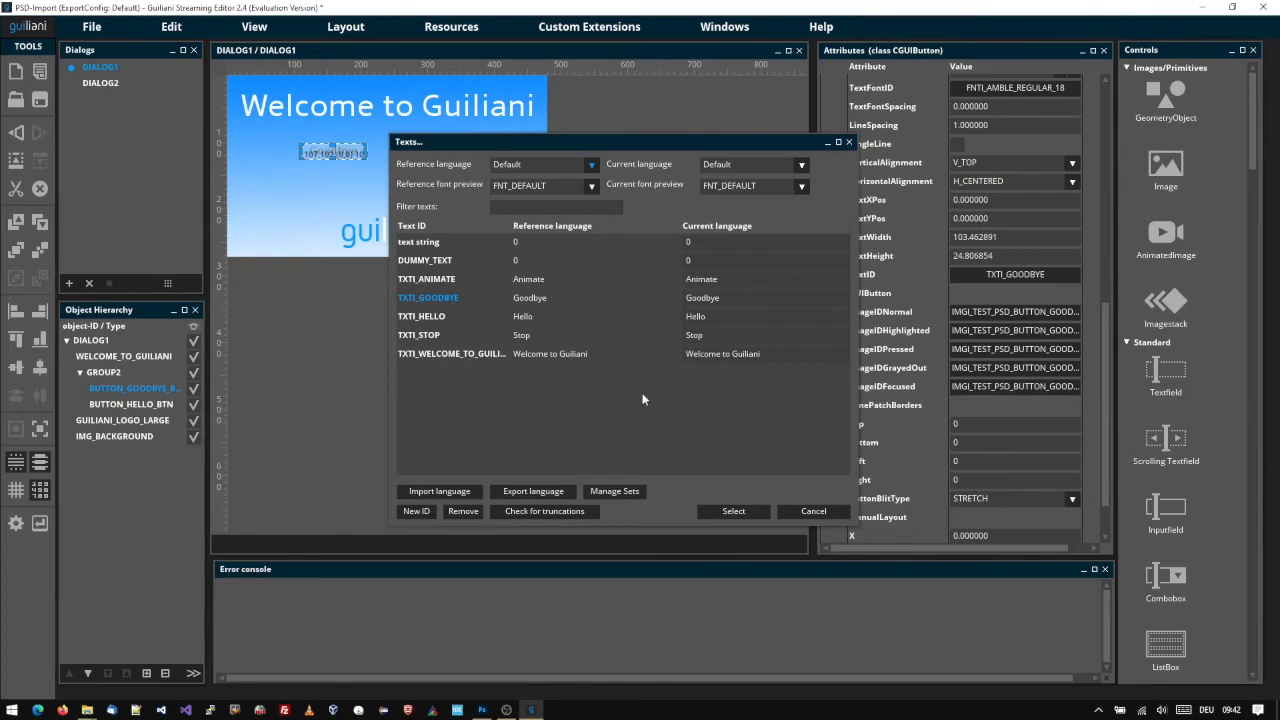
{"action": "left_click", "coordinate": [816, 510]}
Give the Hello button the CMD_DIALOG_TRANSITION command with DIALOG2 as destination dialog and DIALOG1 as source object.
{"action": "left_click", "coordinate": [434, 156]}
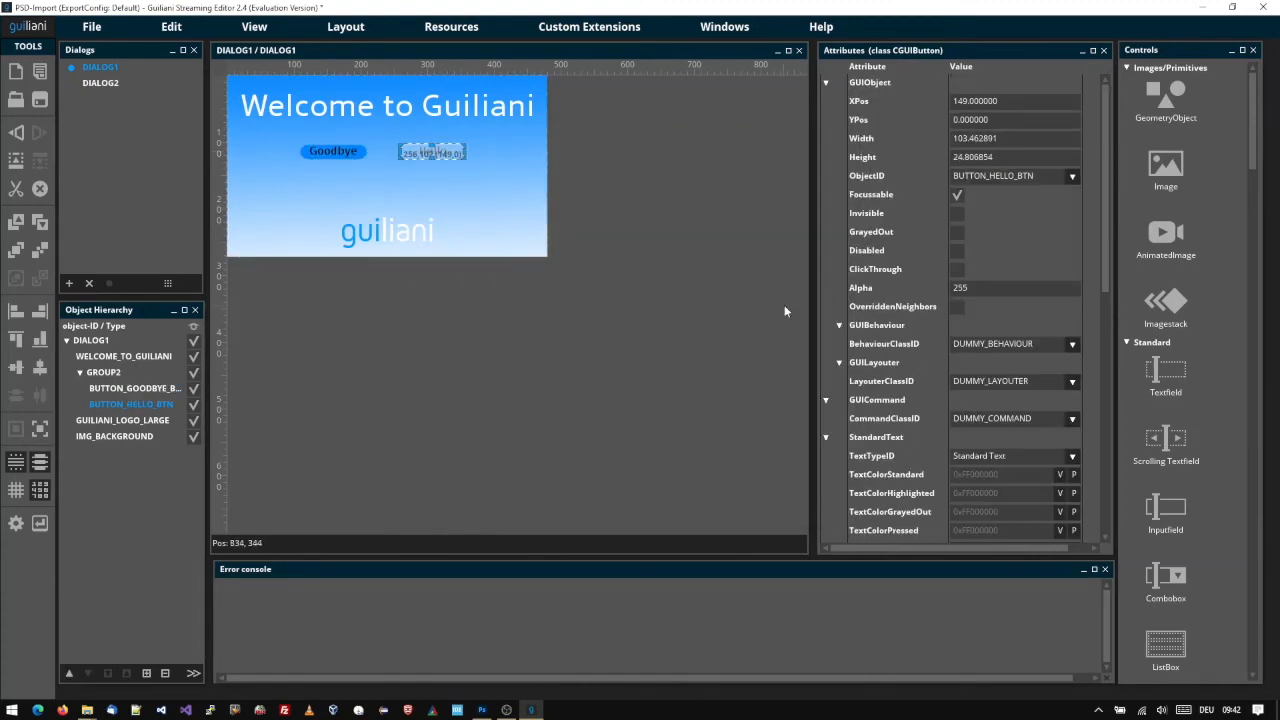
{"action": "left_click", "coordinate": [1073, 418]}
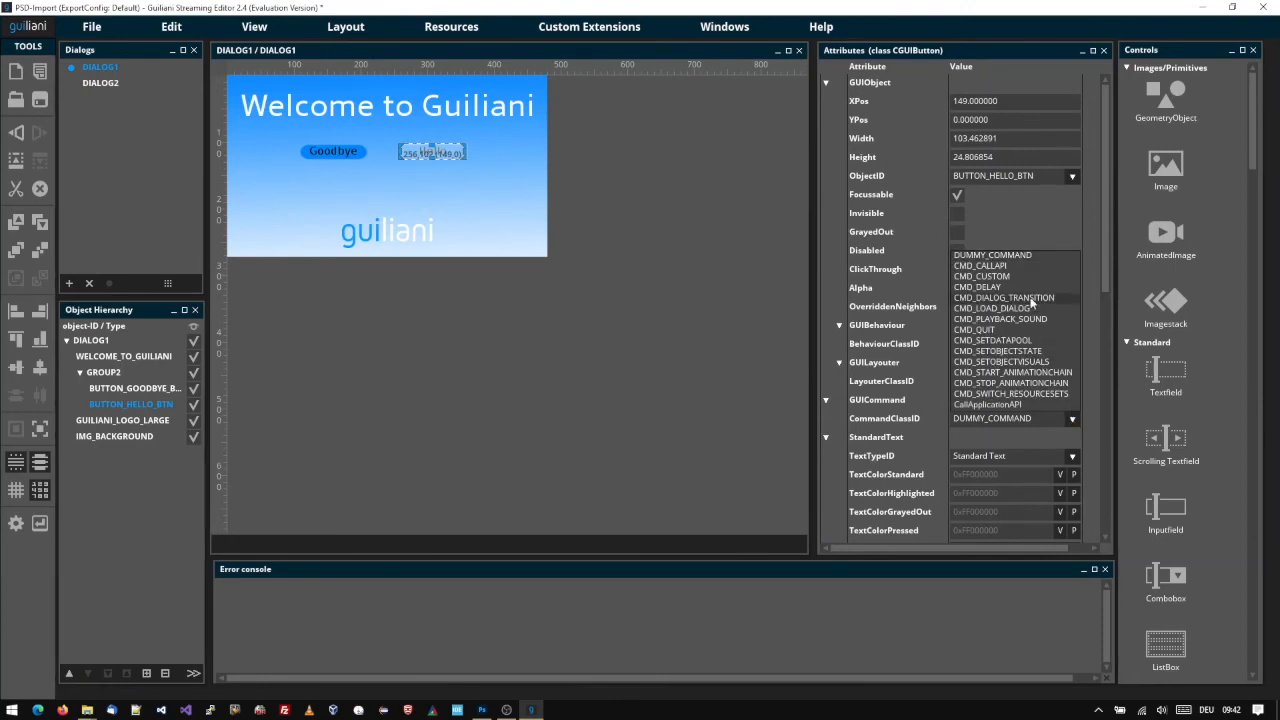
{"action": "left_click", "coordinate": [1072, 306]}
{"action": "left_click", "coordinate": [1068, 437]}
{"action": "left_click", "coordinate": [1015, 472]}
{"action": "left_click", "coordinate": [1068, 456]}
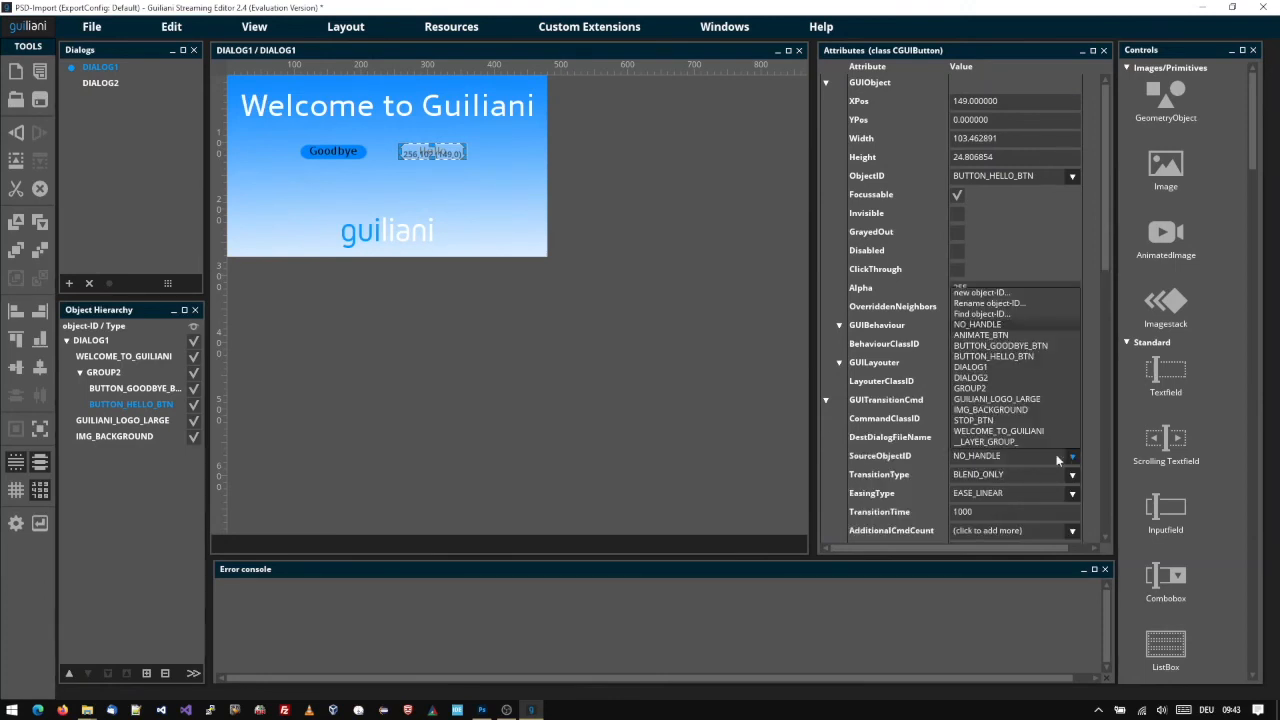
{"action": "left_click", "coordinate": [979, 362]}
Add a filled rectangle geometry object to DIALOG2 above the Animate and Stop buttons, at about 186, 26.
{"action": "left_click", "coordinate": [109, 86]}
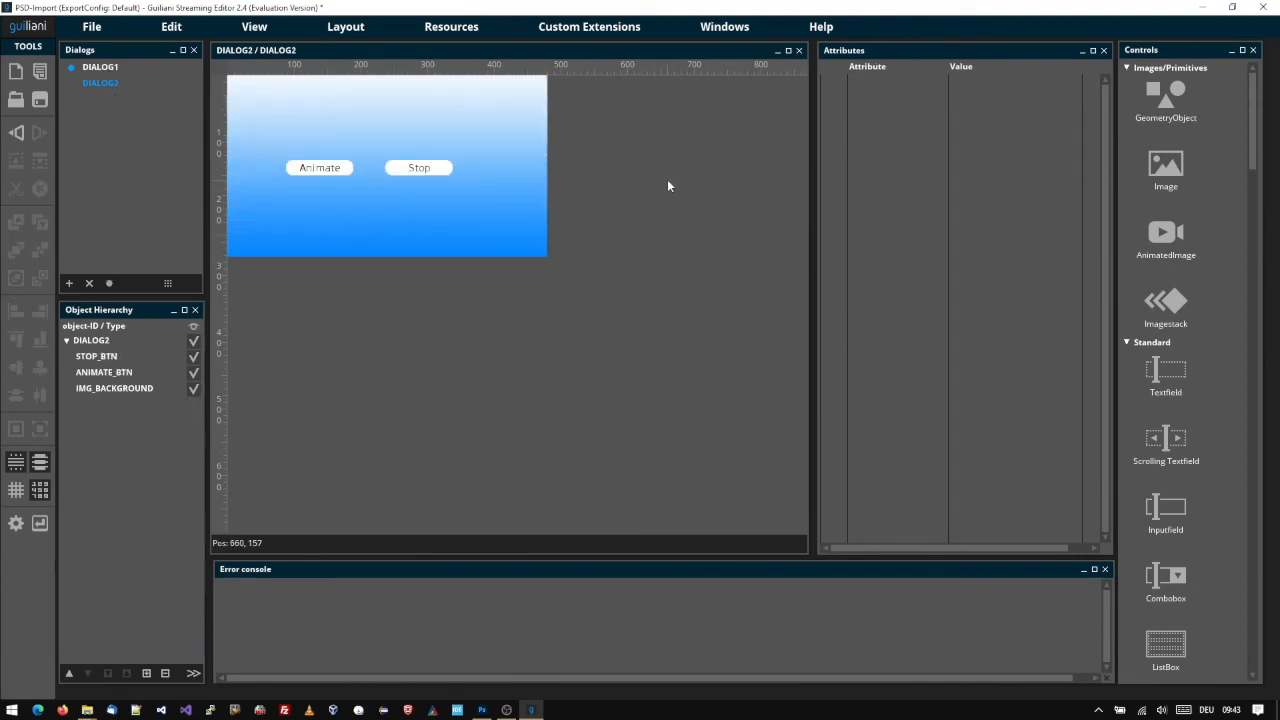
{"action": "left_click", "coordinate": [1166, 95]}
{"action": "left_click_drag", "start_coordinate": [288, 114], "coordinate": [409, 127]}
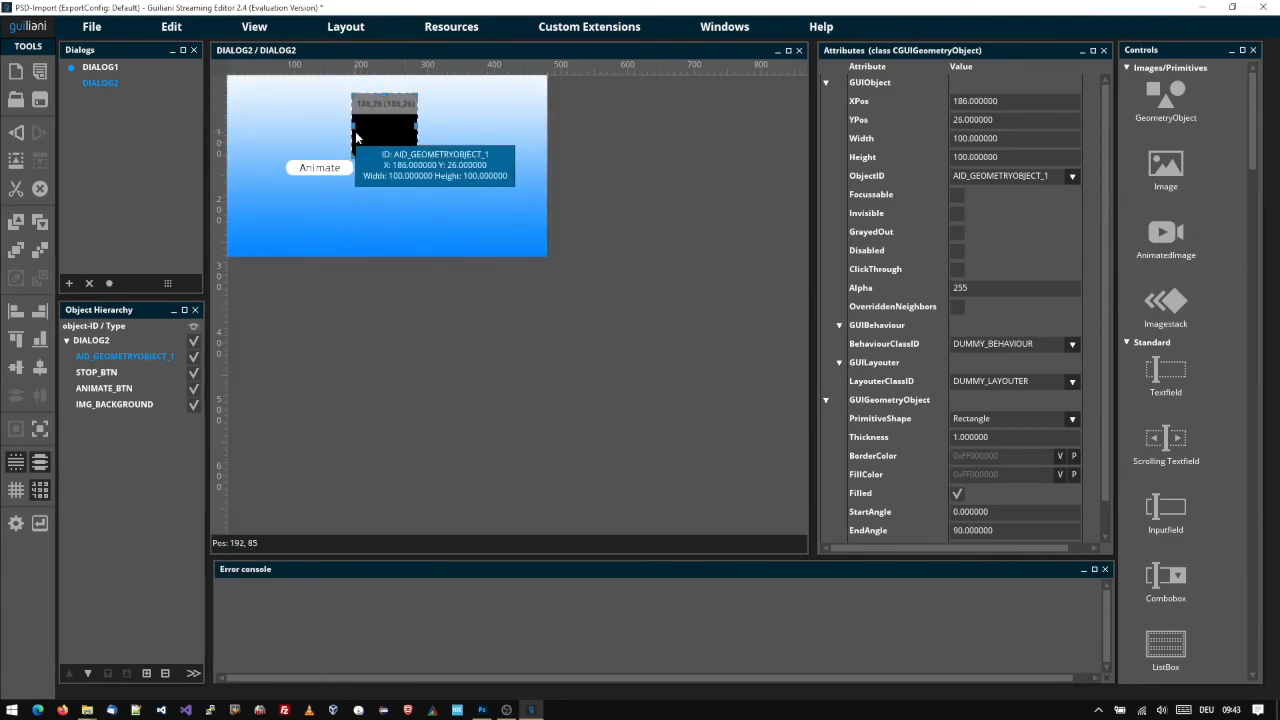
Create an animation chain for DIALOG2 and record the black rectangle being moved around the dialog for about 7.5 seconds.
{"action": "left_click", "coordinate": [724, 26]}
{"action": "left_click", "coordinate": [761, 344]}
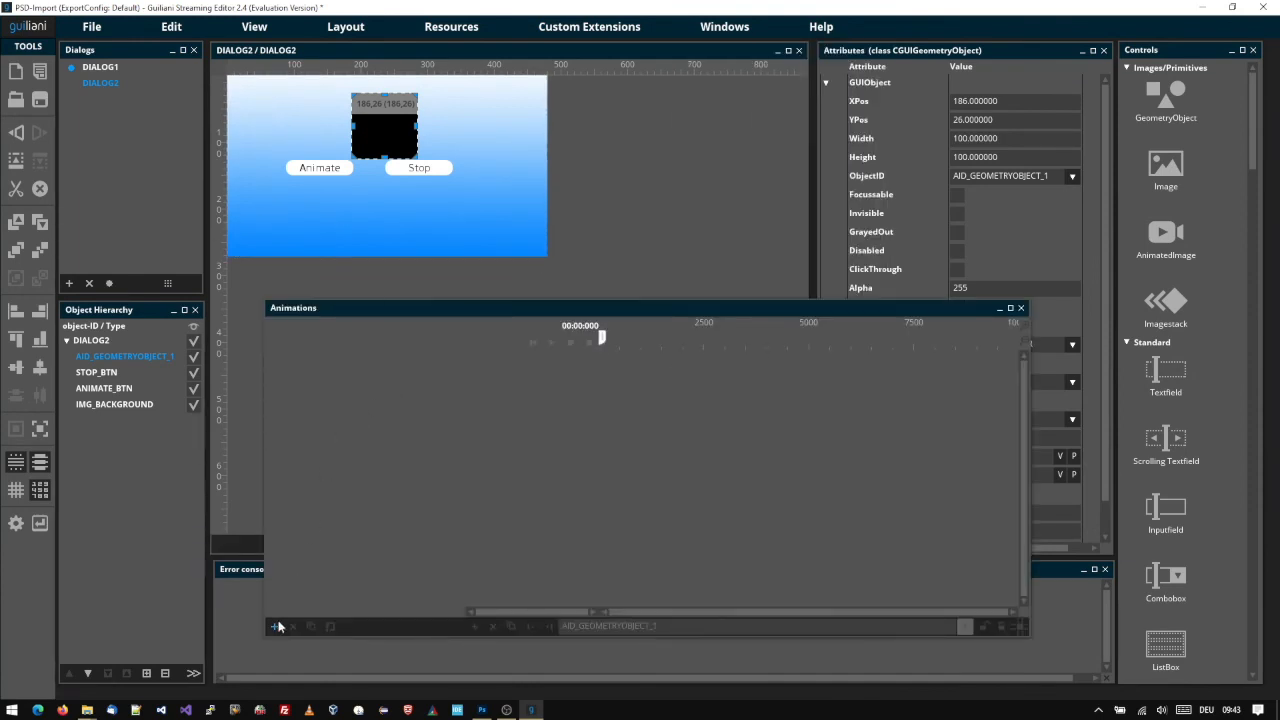
{"action": "left_click", "coordinate": [299, 325]}
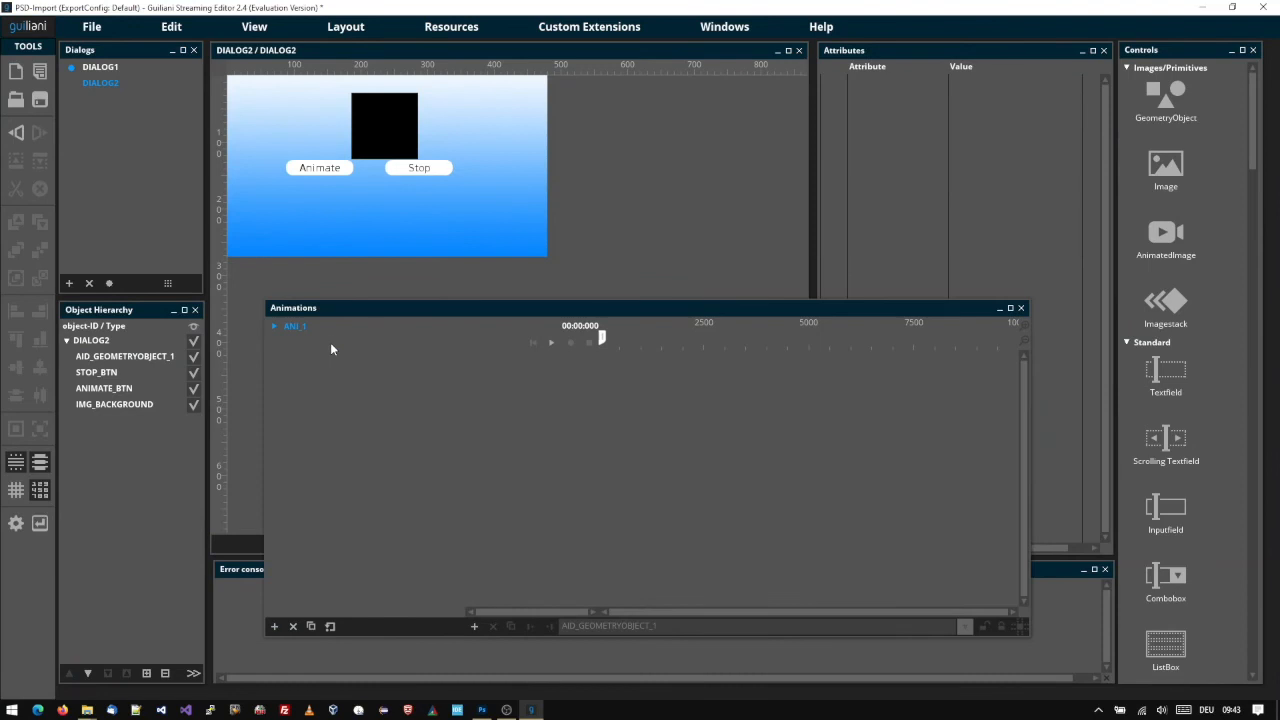
{"action": "left_click", "coordinate": [391, 114]}
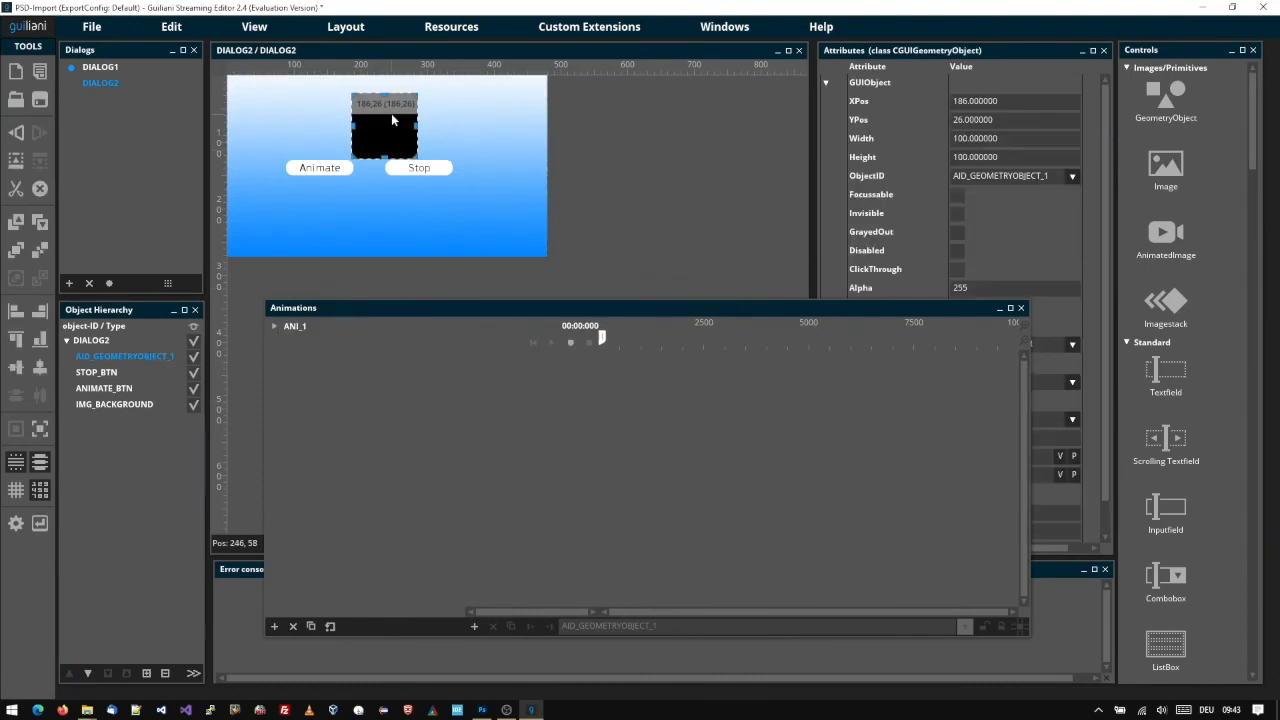
{"action": "left_click", "coordinate": [570, 343]}
{"action": "mouse_move", "coordinate": [390, 133]}
{"action": "left_mouse_down"}
{"action": "mouse_move", "coordinate": [505, 131]}
{"action": "mouse_move", "coordinate": [278, 122]}
{"action": "mouse_move", "coordinate": [335, 150]}
{"action": "mouse_move", "coordinate": [398, 225]}
{"action": "mouse_move", "coordinate": [393, 125]}
{"action": "left_mouse_up"}
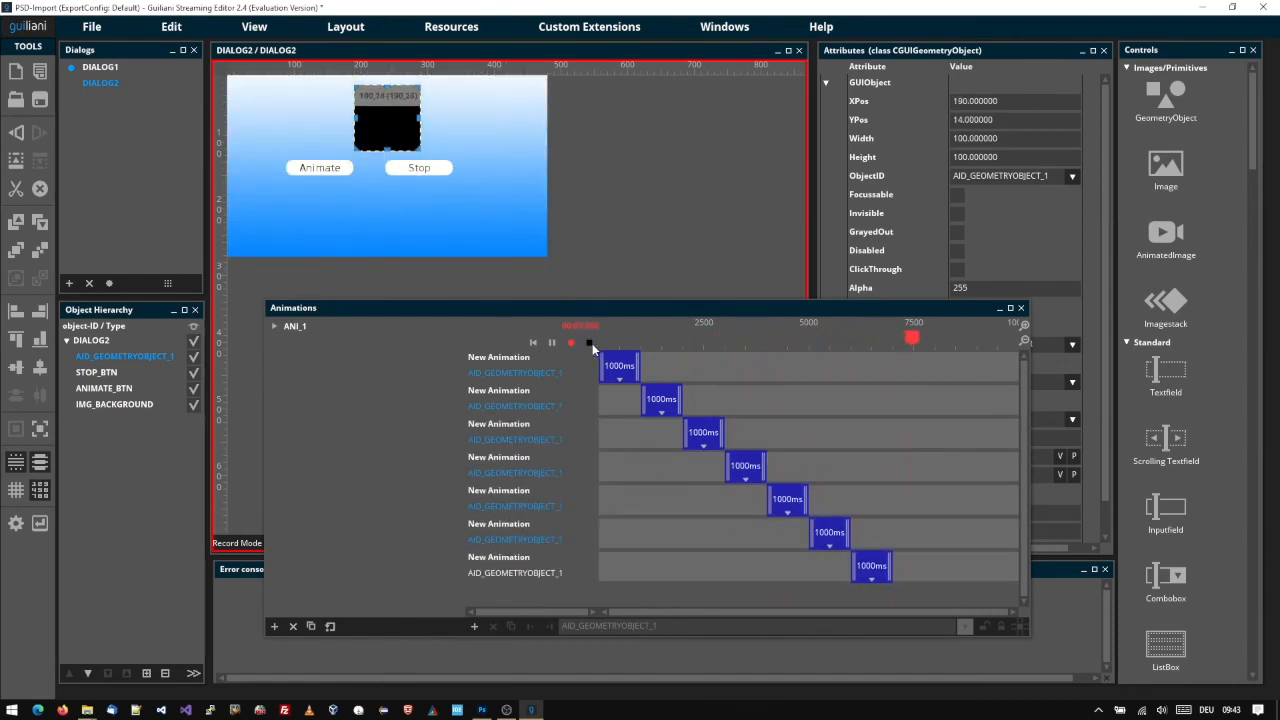
{"action": "left_click", "coordinate": [589, 343]}
Preview the rectangle's recorded animation and close the animation editor.
{"action": "left_click", "coordinate": [551, 342]}
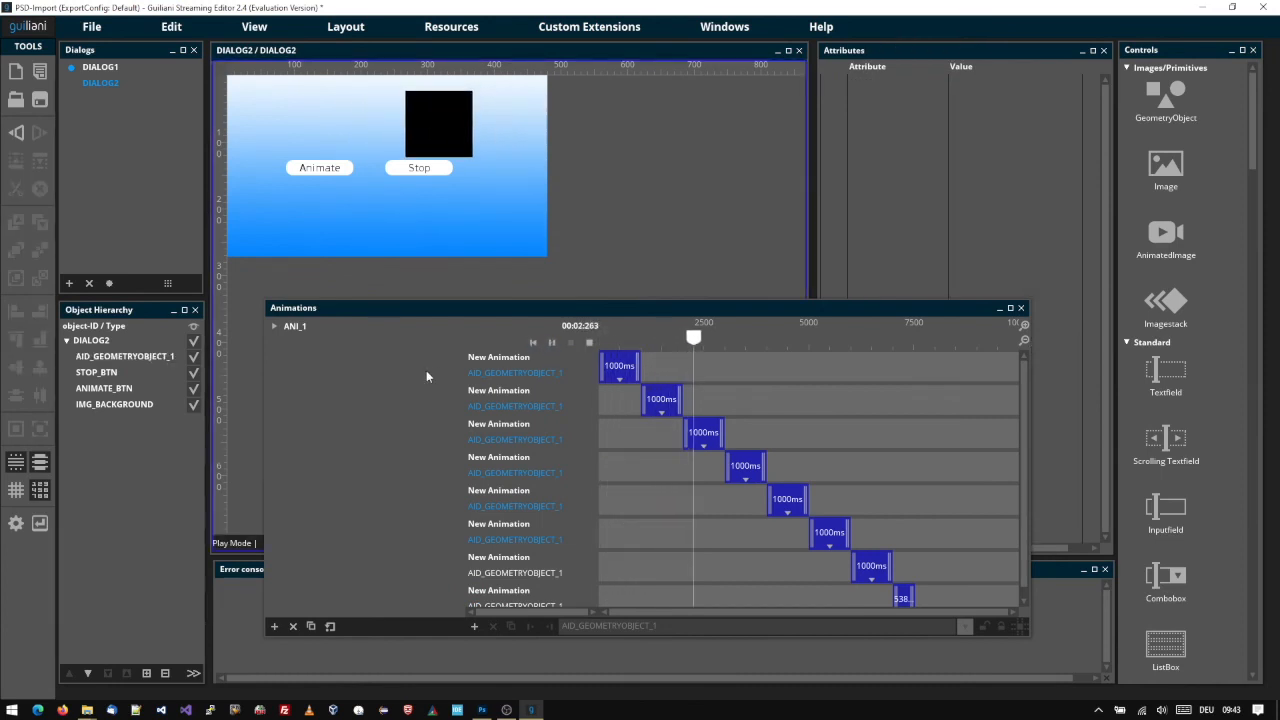
{"action": "left_click", "coordinate": [587, 341]}
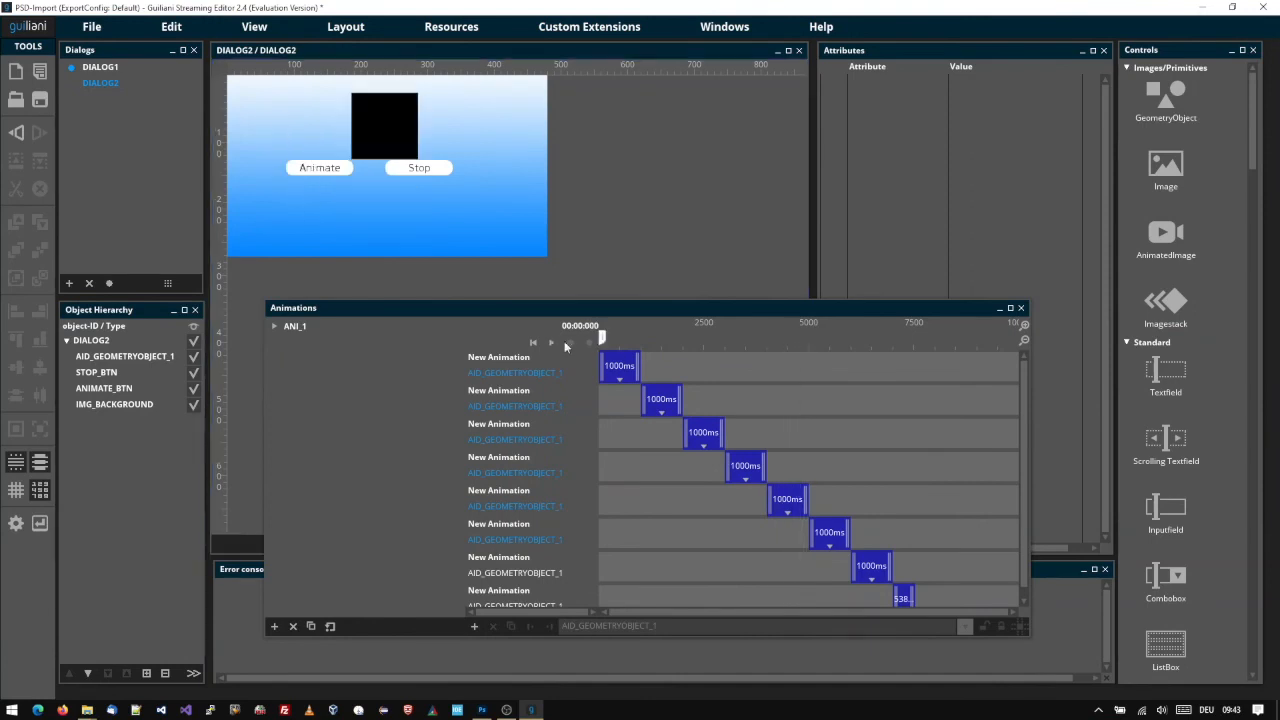
{"action": "left_click", "coordinate": [1021, 308]}
Give the Animate button the CMD_START_ANIMATIONCHAIN command for animation chain ANI_1.
{"action": "left_click", "coordinate": [319, 167]}
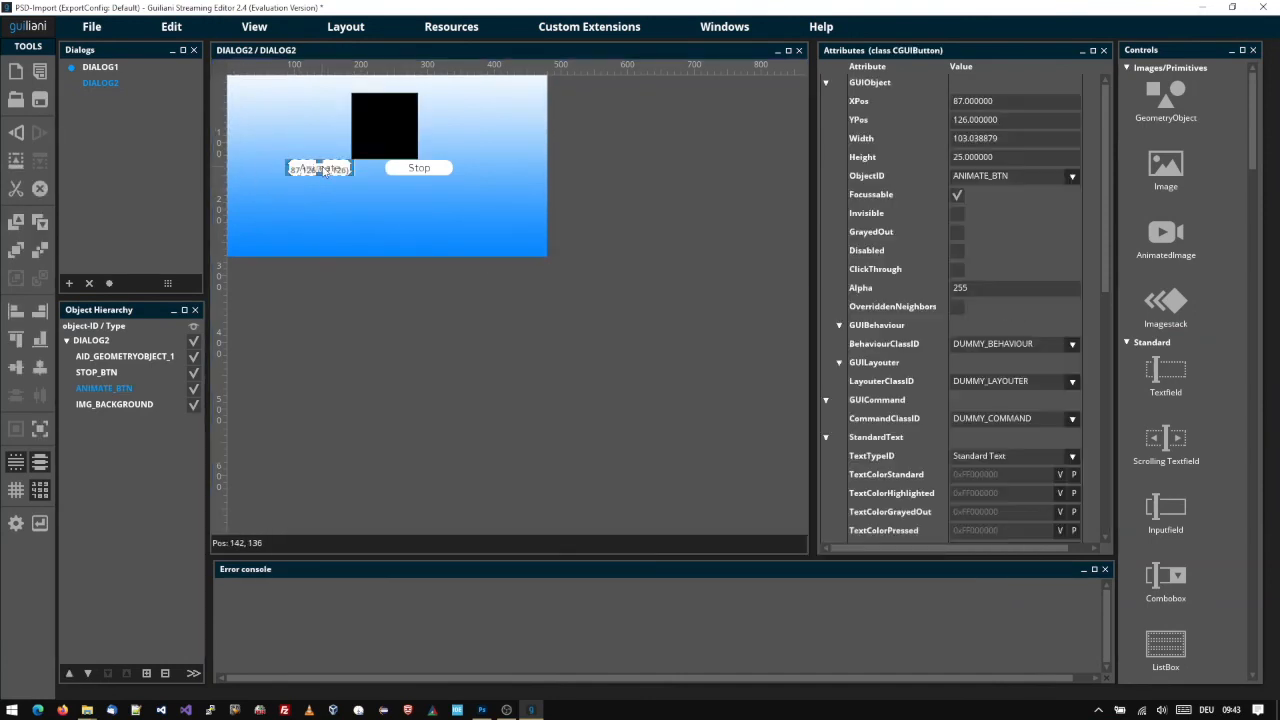
{"action": "left_click", "coordinate": [1072, 419]}
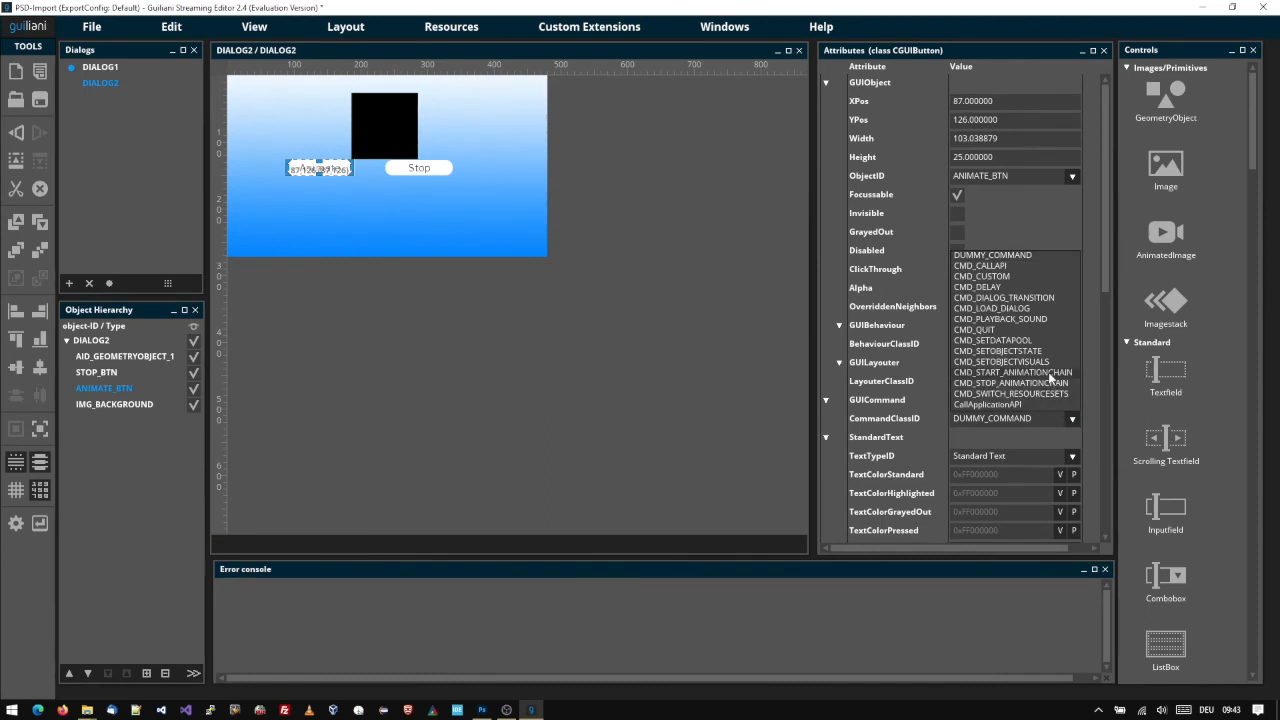
{"action": "left_click", "coordinate": [1050, 374]}
{"action": "left_click", "coordinate": [1072, 439]}
{"action": "left_click", "coordinate": [1038, 459]}
Give the Stop button the CMD_STOP_ANIMATIONCHAIN command for animation chain ANI_1.
{"action": "left_click", "coordinate": [430, 172]}
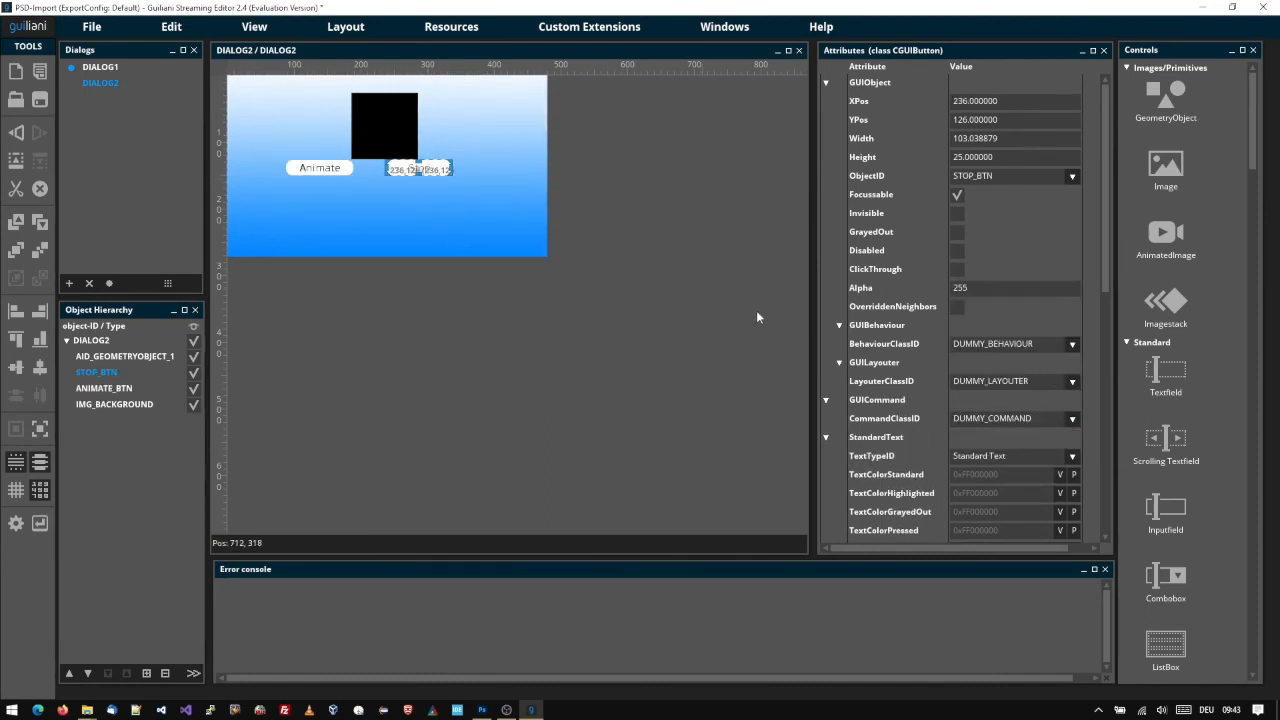
{"action": "left_click", "coordinate": [1077, 425]}
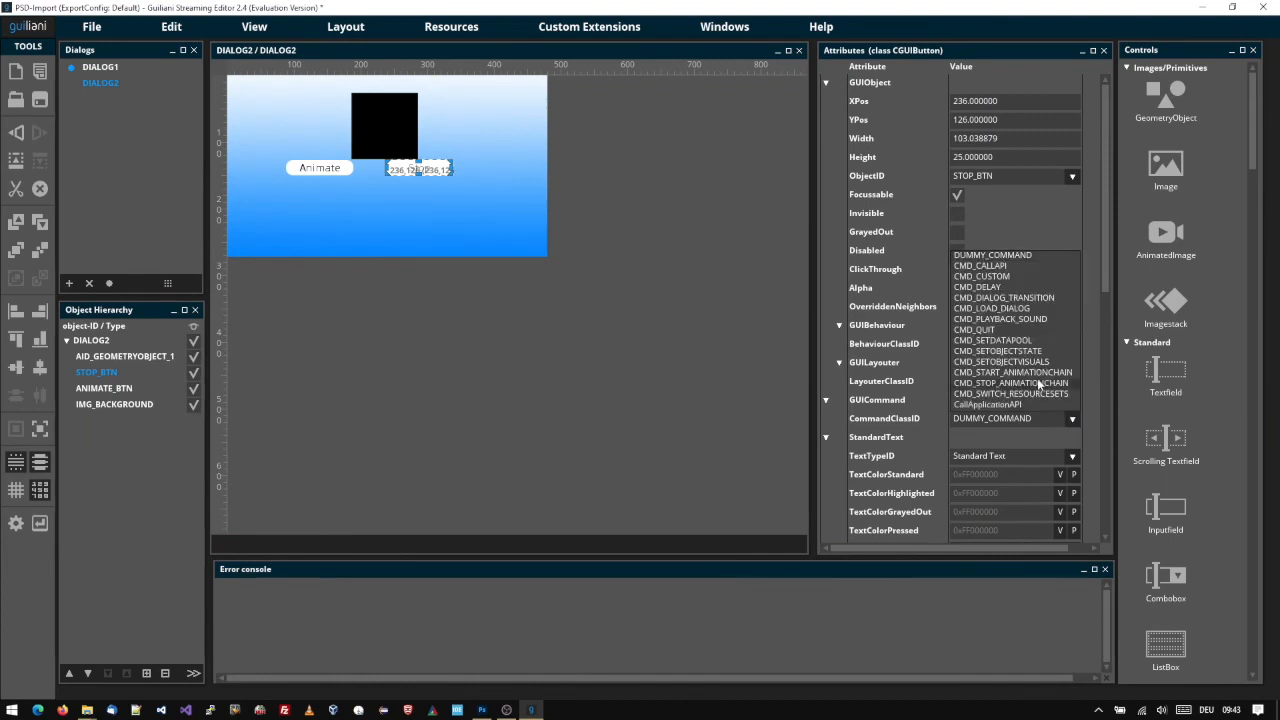
{"action": "left_click", "coordinate": [1042, 390]}
{"action": "left_click", "coordinate": [1070, 440]}
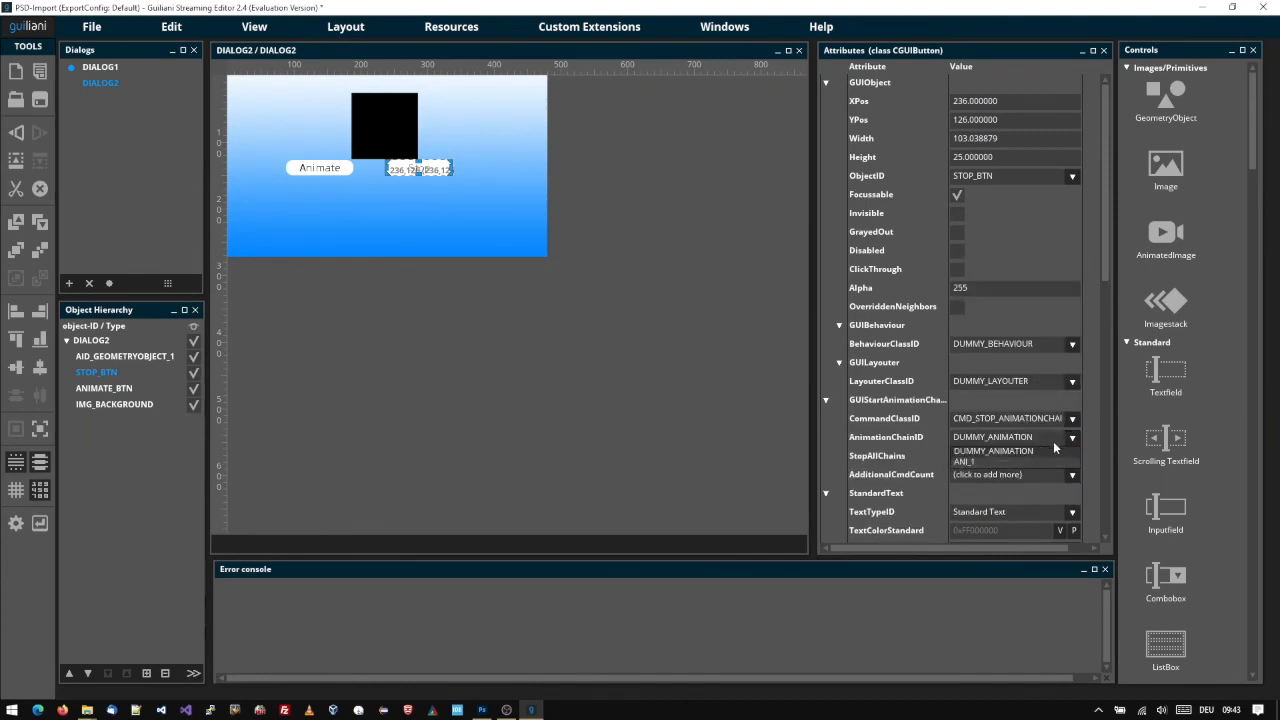
{"action": "left_click", "coordinate": [1035, 460]}
{"action": "left_click", "coordinate": [575, 215]}
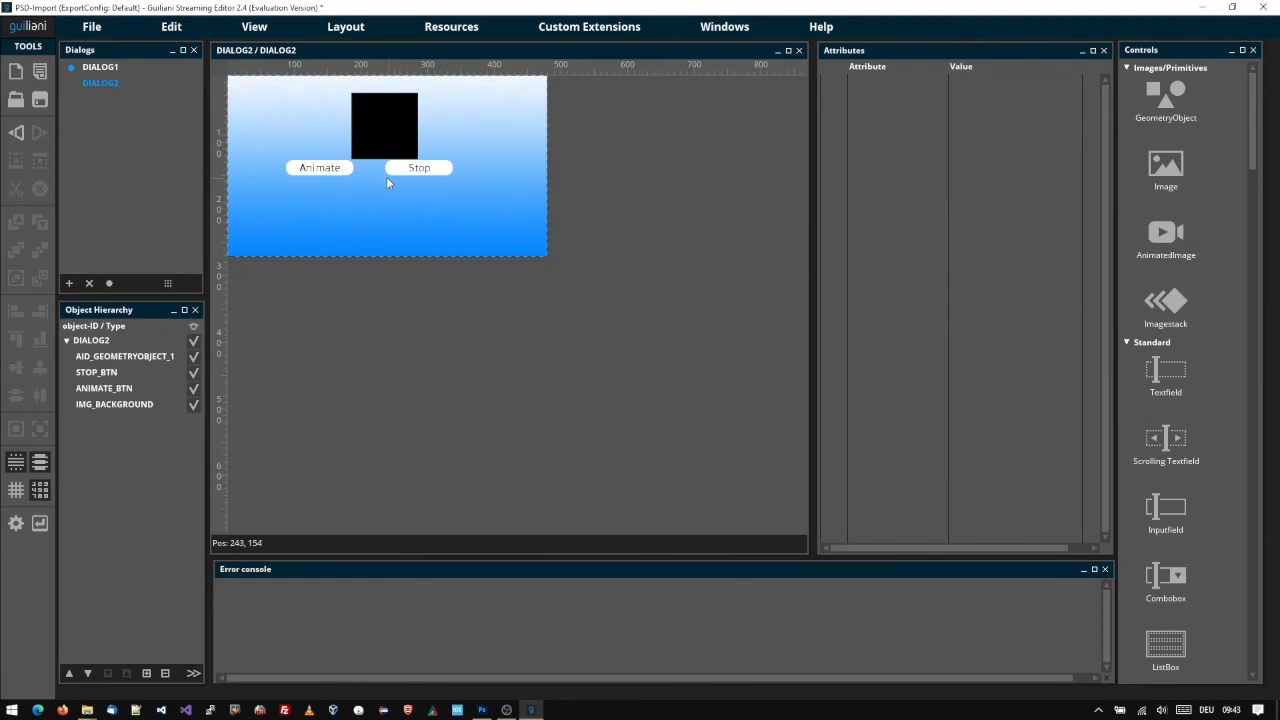
Duplicate the Stop button and place the copy centred below the two buttons at about 185, 200.
{"action": "left_click", "coordinate": [418, 172]}
{"action": "key", "text": "ctrl+c"}
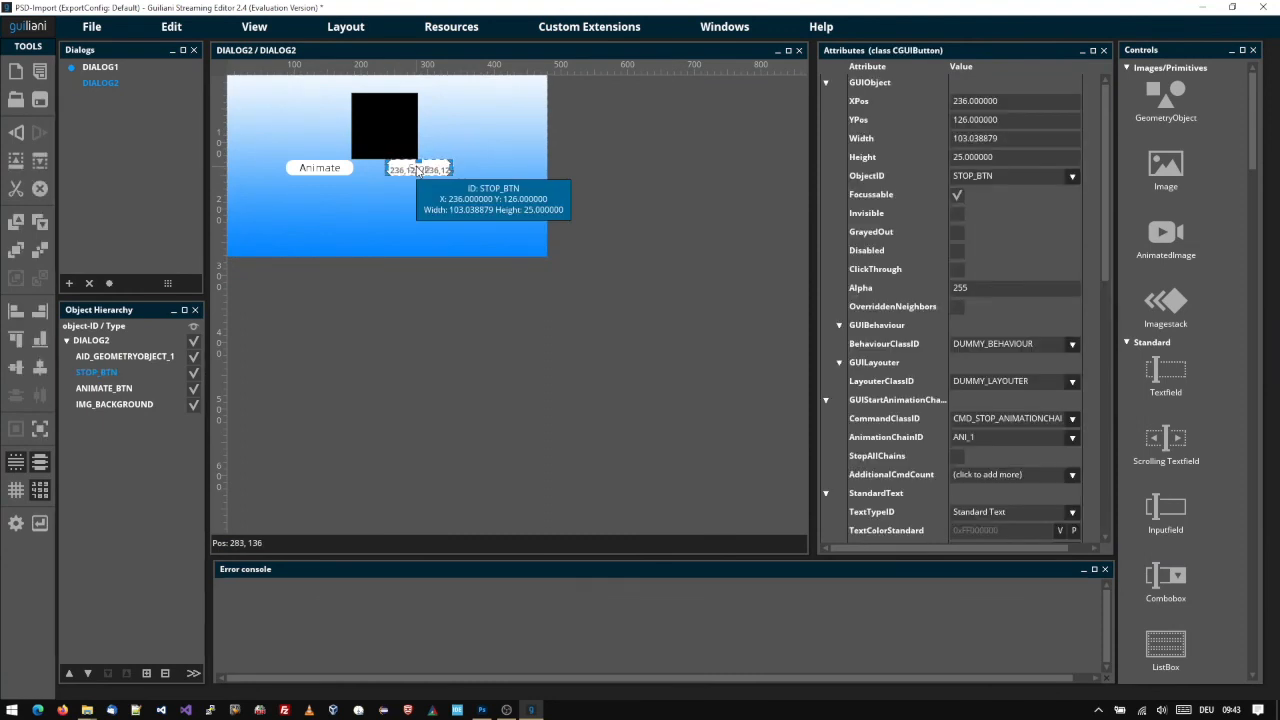
{"action": "key", "text": "ctrl+v"}
{"action": "left_click_drag", "start_coordinate": [418, 172], "coordinate": [399, 219]}
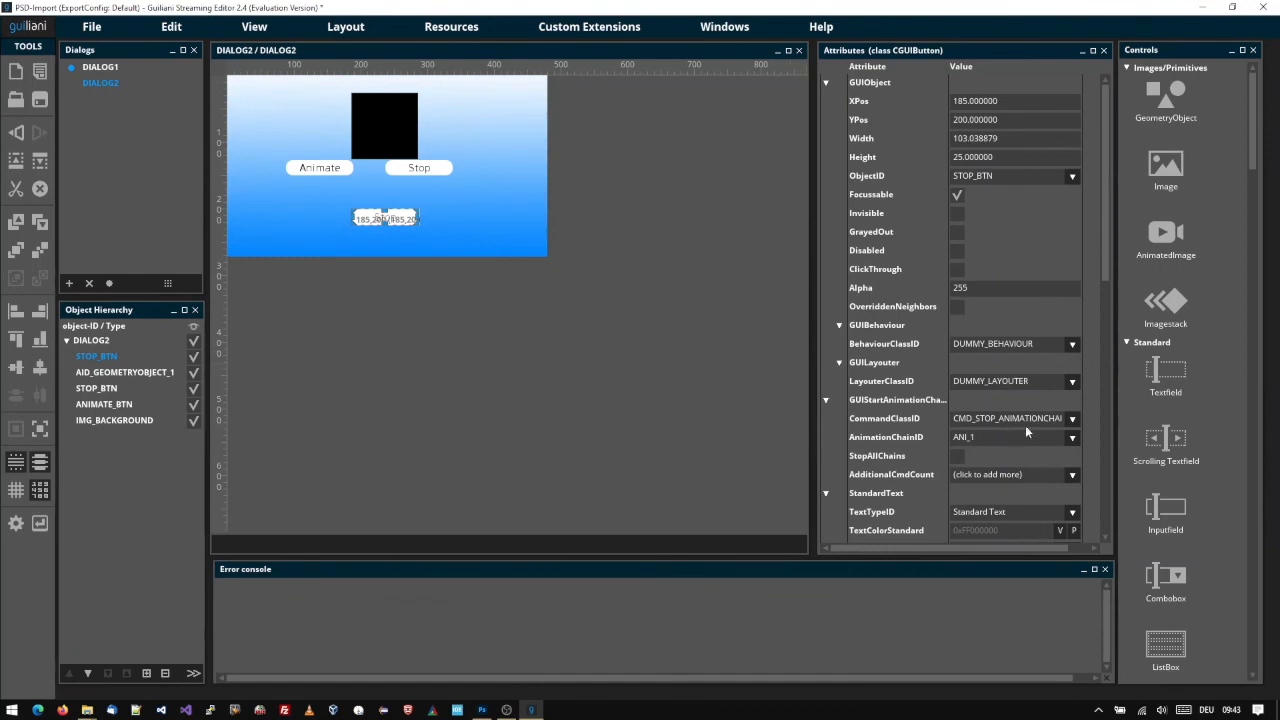
Change the copied button's command to CMD_DIALOG_TRANSITION with DIALOG1 as destination dialog and DIALOG2 as source object.
{"action": "left_click", "coordinate": [1068, 421]}
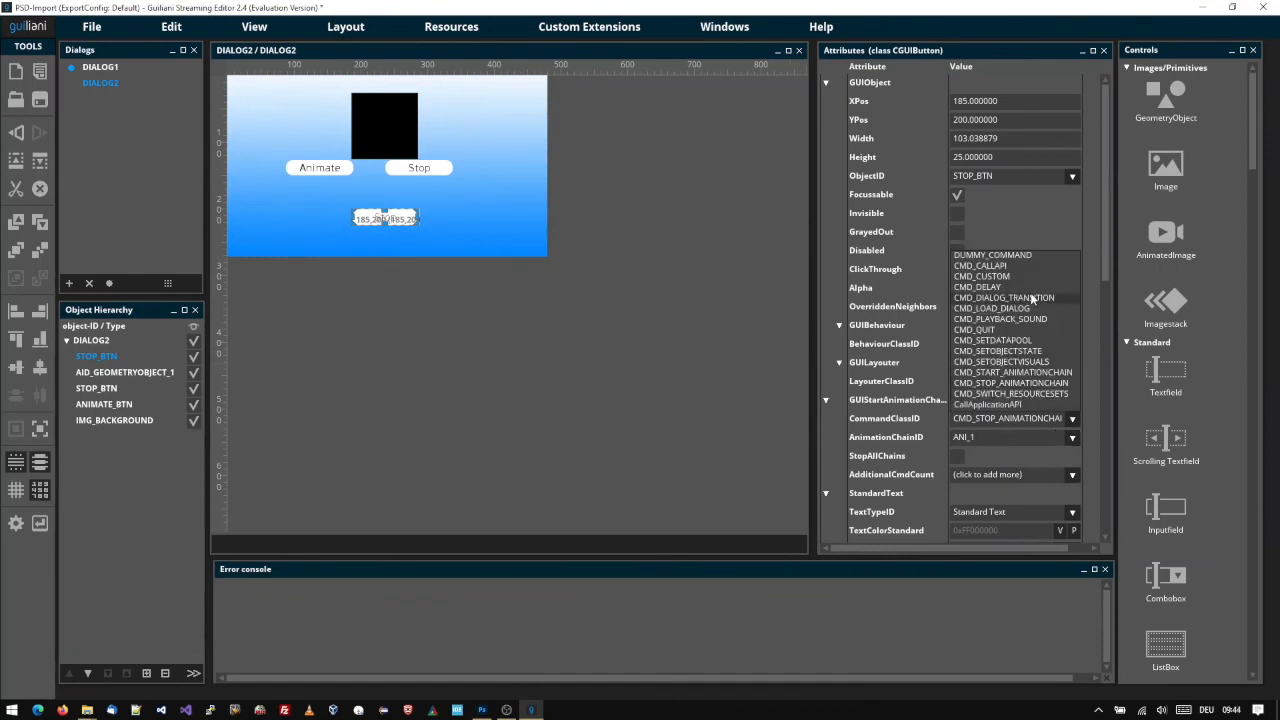
{"action": "left_click", "coordinate": [1034, 298]}
{"action": "left_click", "coordinate": [1070, 438]}
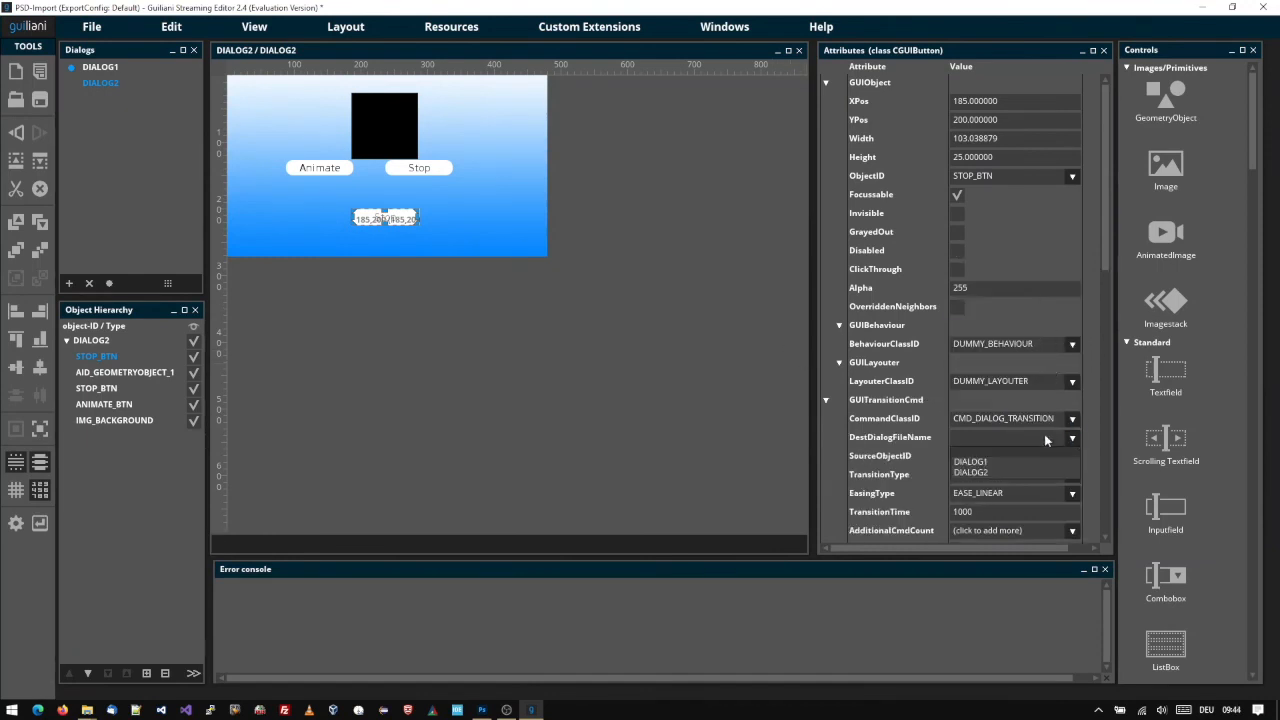
{"action": "left_click", "coordinate": [1020, 461]}
{"action": "left_click", "coordinate": [1060, 456]}
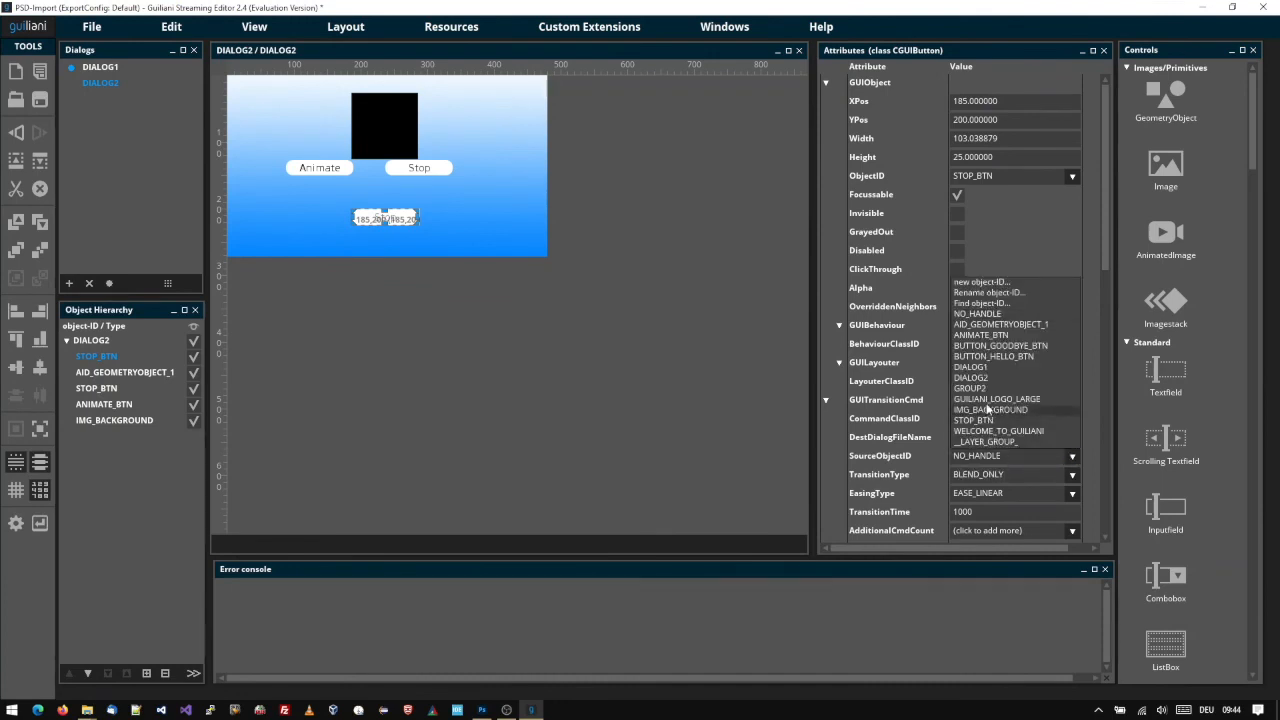
{"action": "left_click", "coordinate": [986, 379]}
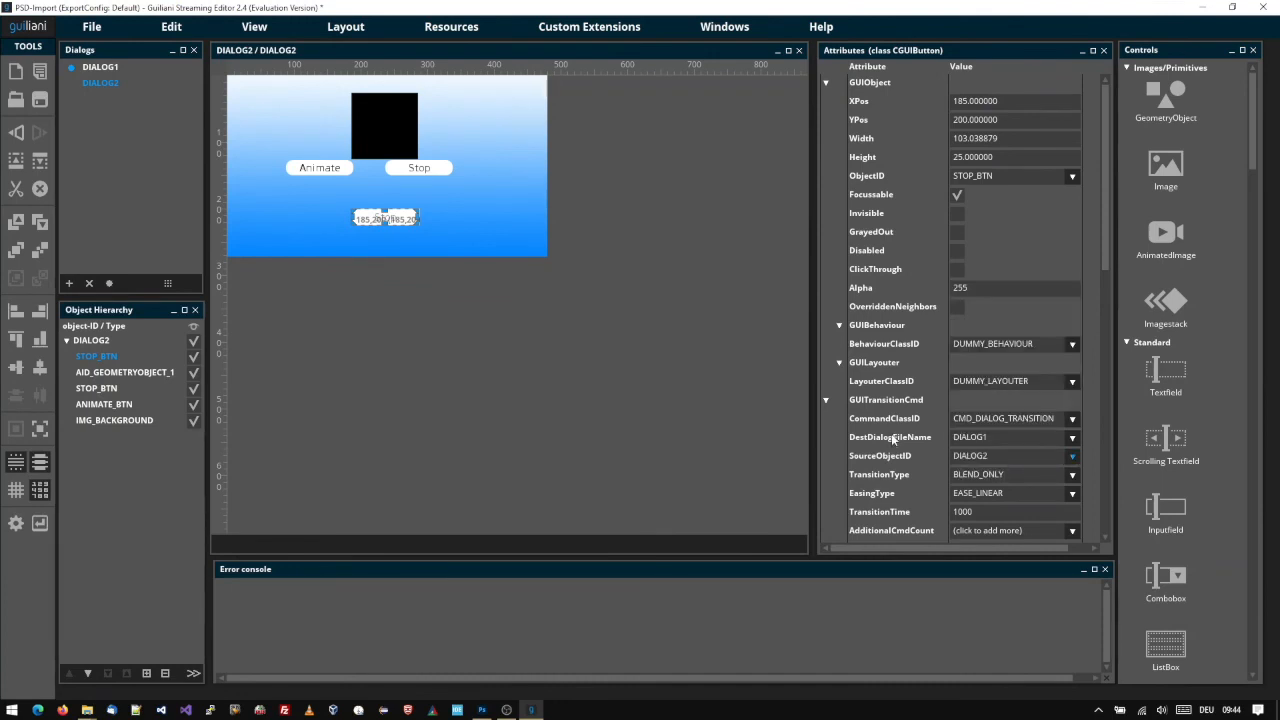
Switch the copied button's text ID to a plain text string and set its text to "Go Back".
{"action": "scroll", "coordinate": [949, 436], "scroll_direction": "down", "scroll_amount": 7}
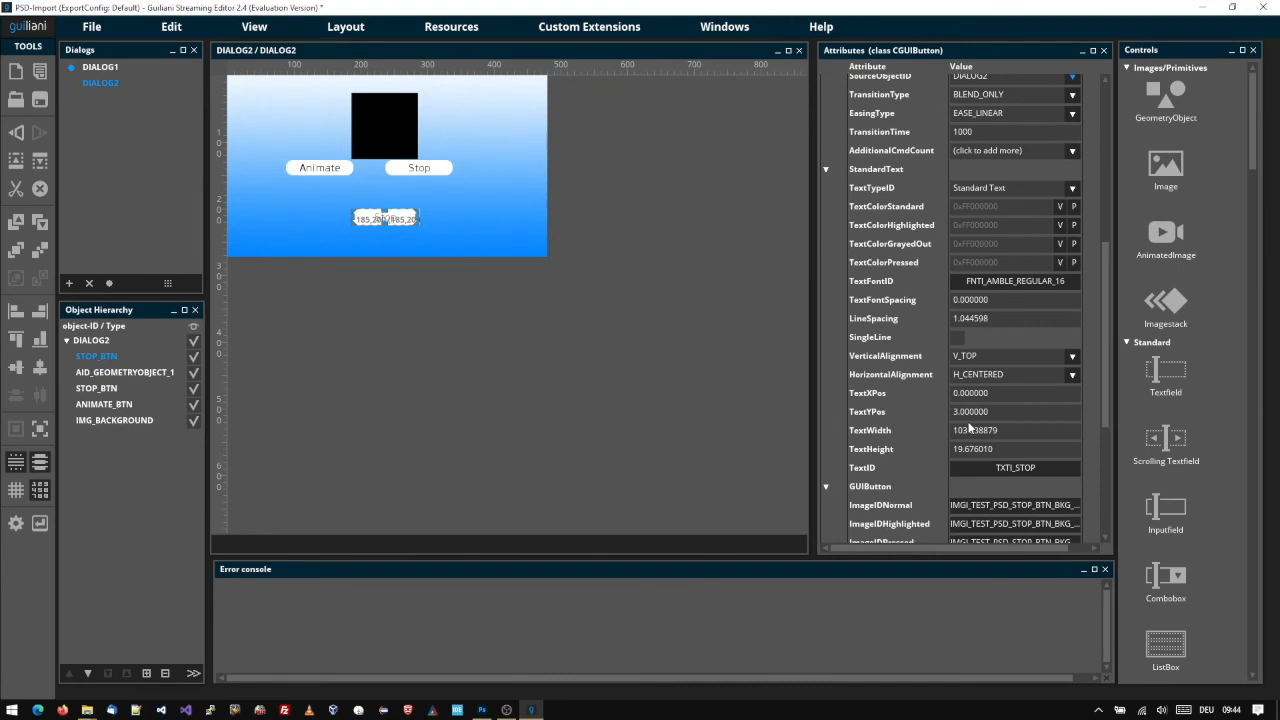
{"action": "scroll", "coordinate": [968, 426], "scroll_direction": "down", "scroll_amount": 3}
{"action": "left_click", "coordinate": [1009, 308]}
{"action": "left_click", "coordinate": [430, 243]}
{"action": "left_click", "coordinate": [714, 511]}
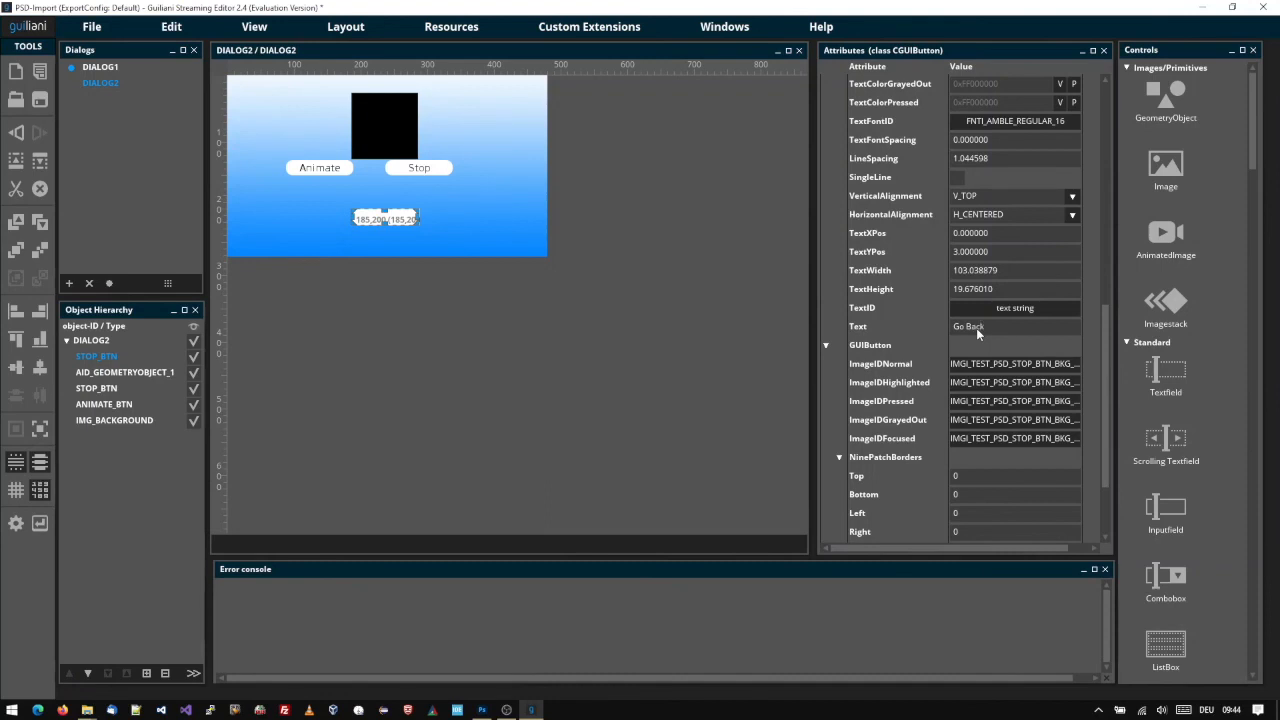
{"action": "left_click", "coordinate": [659, 270]}
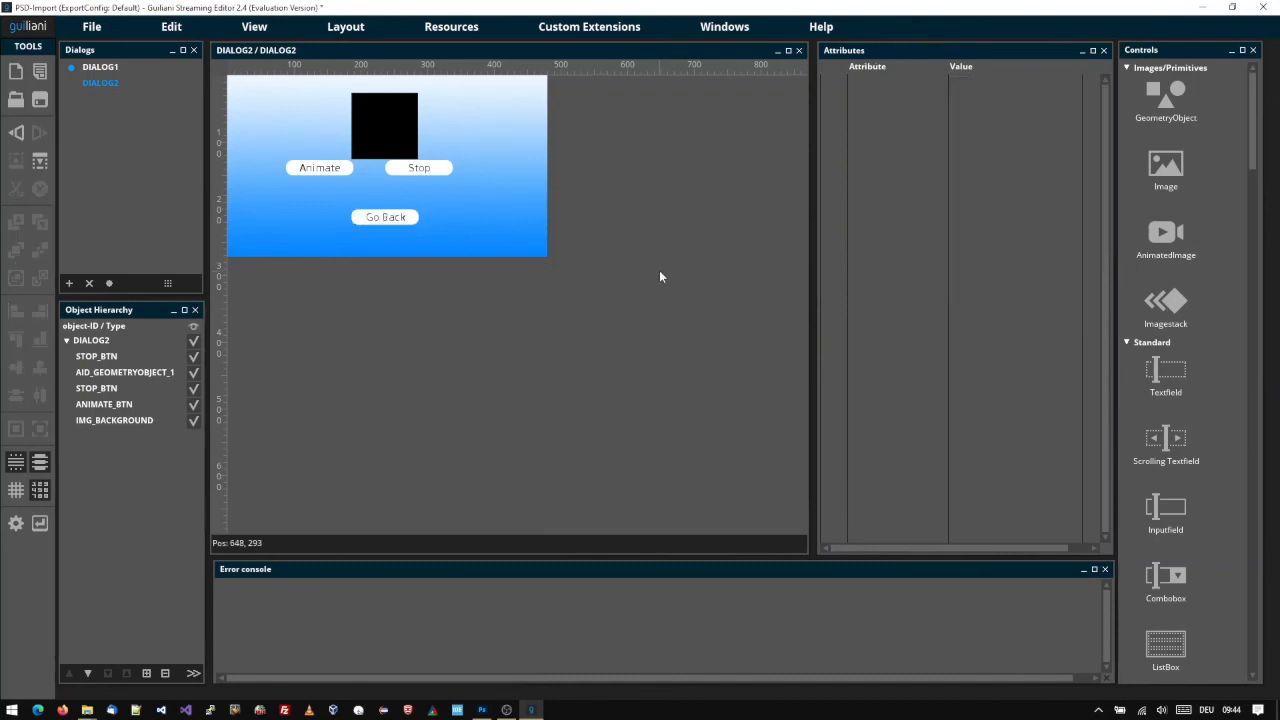
Save the project, run the simulation with the Default configuration, and move the simulator window to the middle of the screen.
{"action": "left_click", "coordinate": [41, 102]}
{"action": "left_click", "coordinate": [41, 527]}
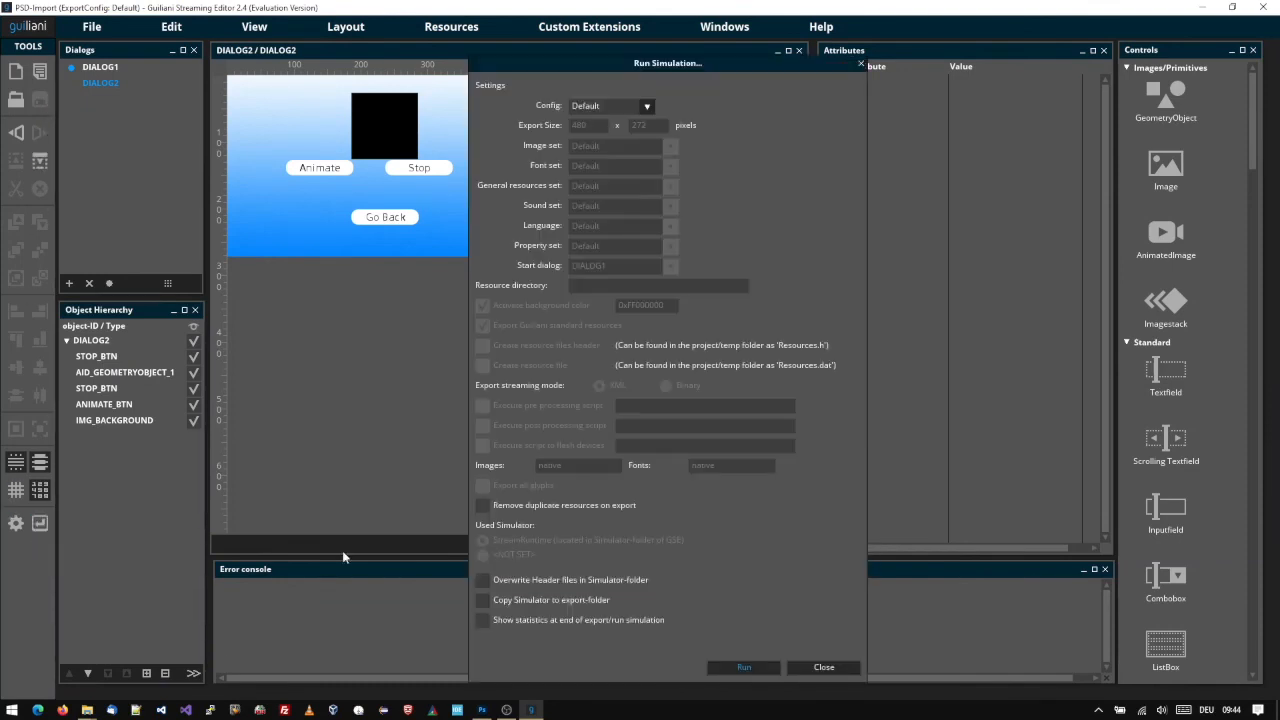
{"action": "left_click", "coordinate": [741, 667]}
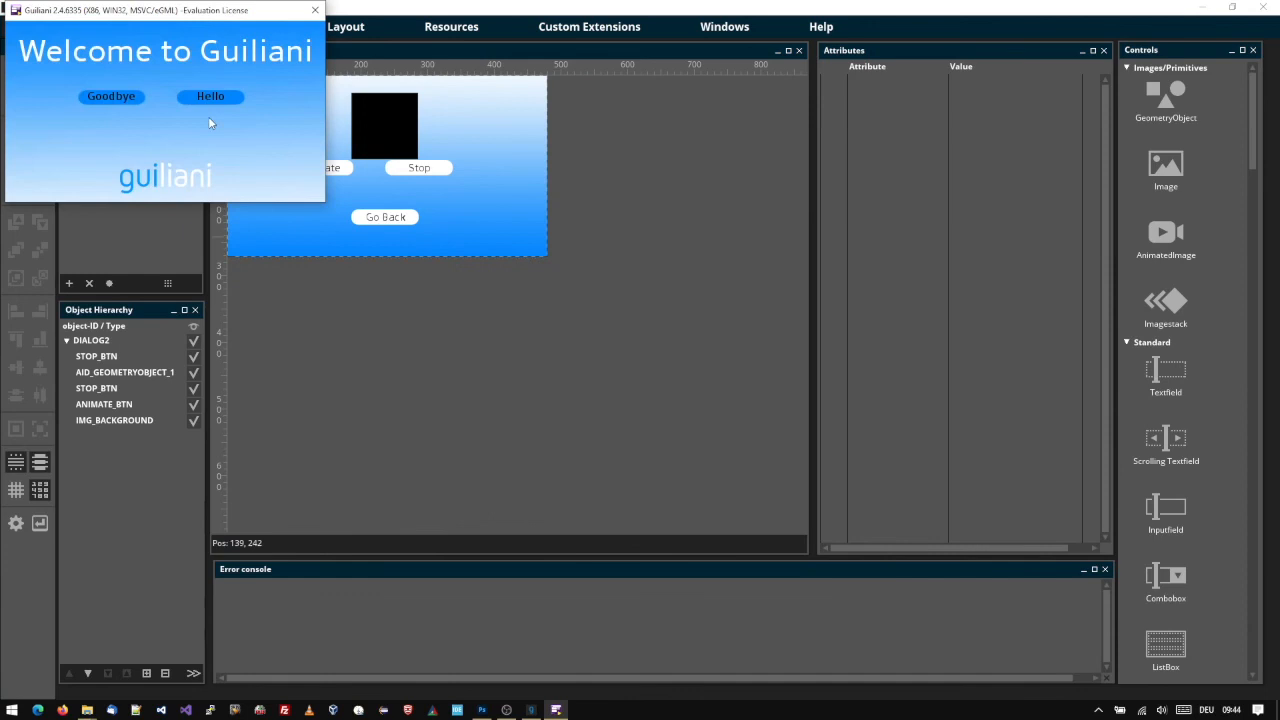
{"action": "left_click_drag", "start_coordinate": [172, 11], "coordinate": [622, 277]}
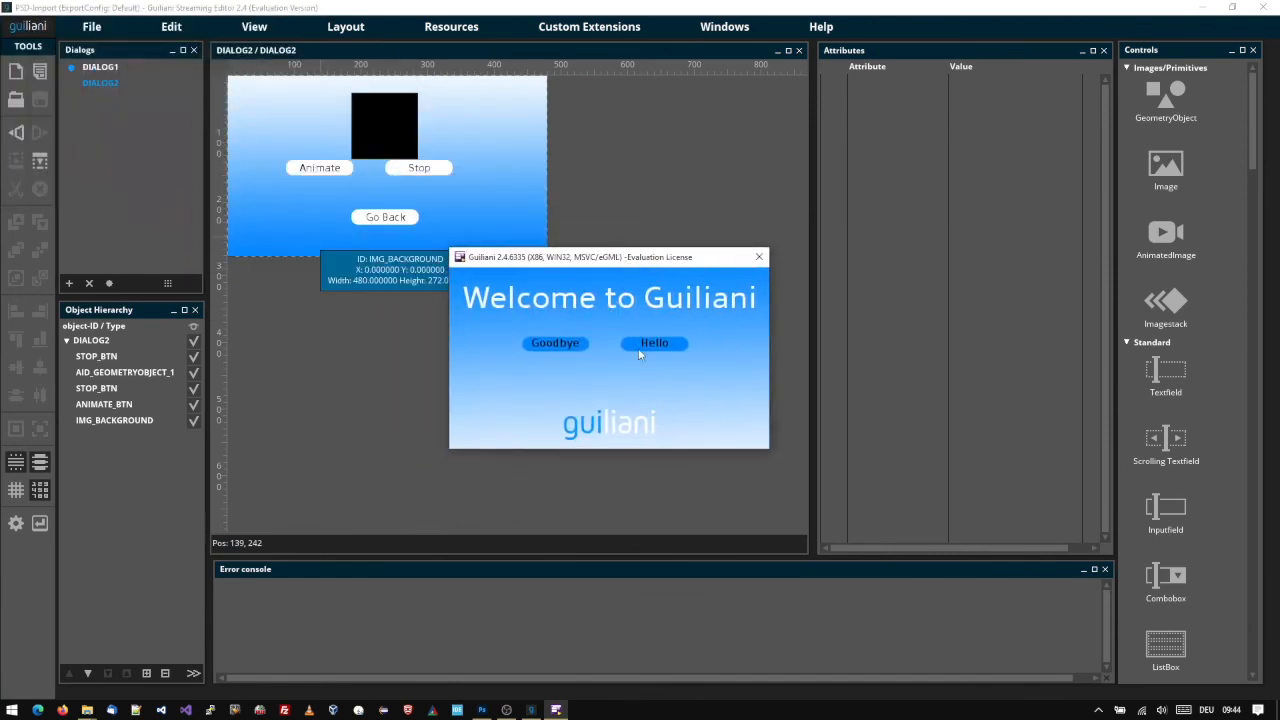
Test the simulated interface by triggering Hello, Animate, Stop and Go Back in that order.
{"action": "left_click", "coordinate": [663, 347]}
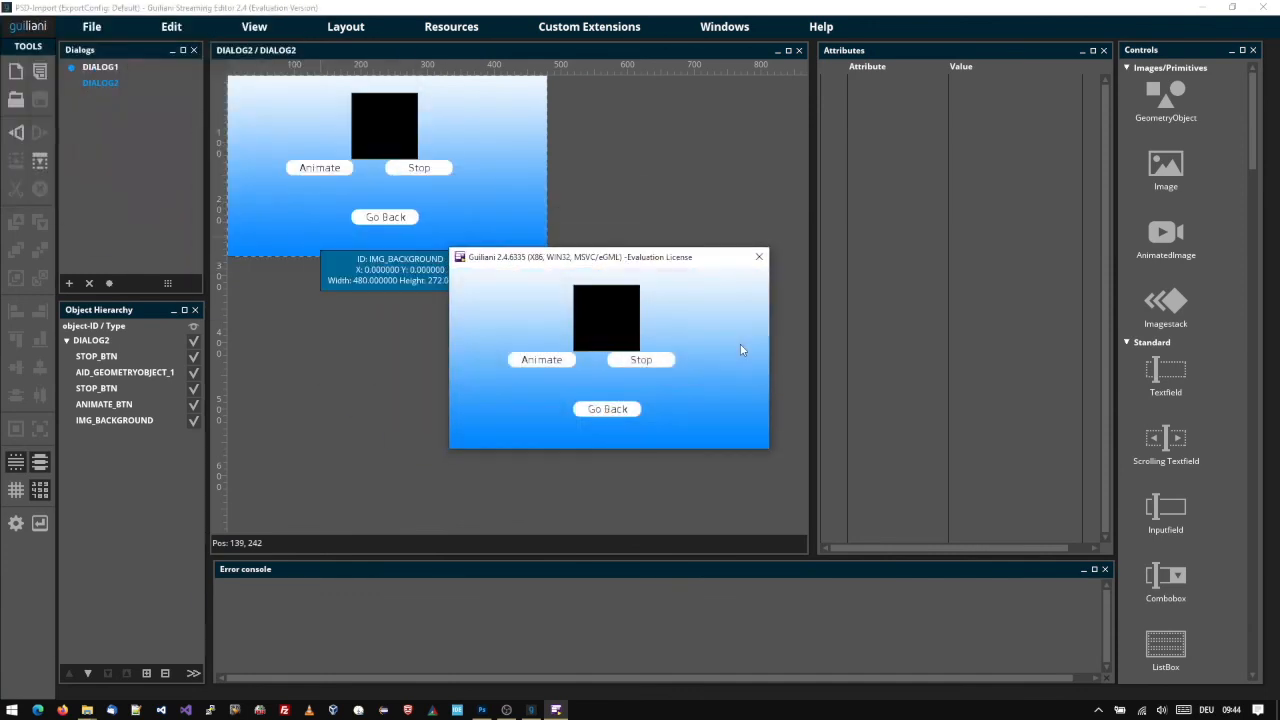
{"action": "left_click", "coordinate": [541, 362]}
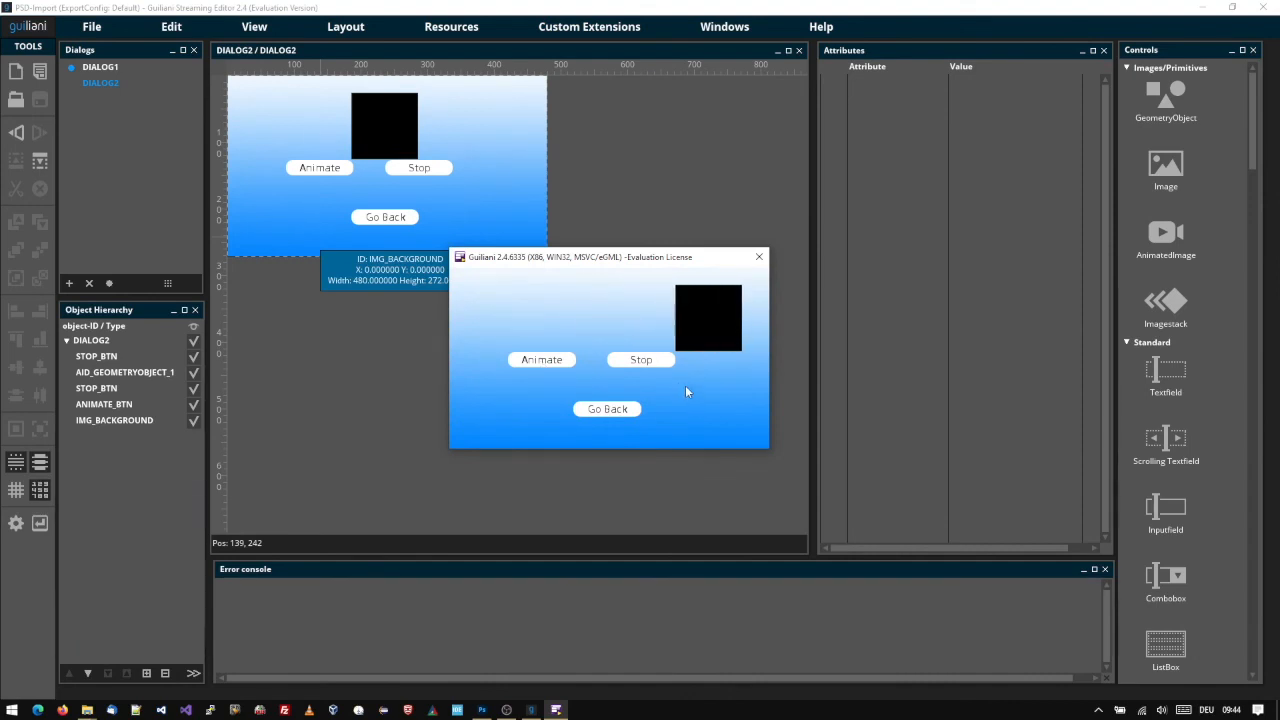
{"action": "left_click", "coordinate": [657, 366]}
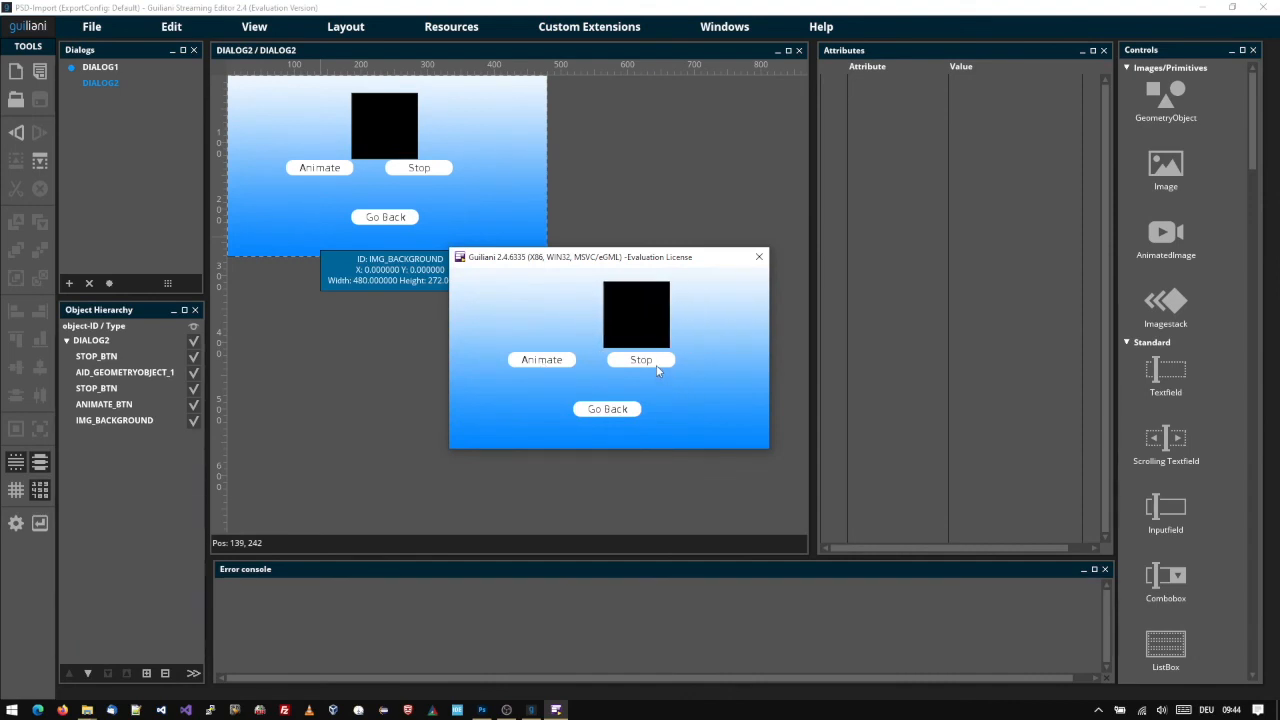
{"action": "left_click", "coordinate": [607, 410]}
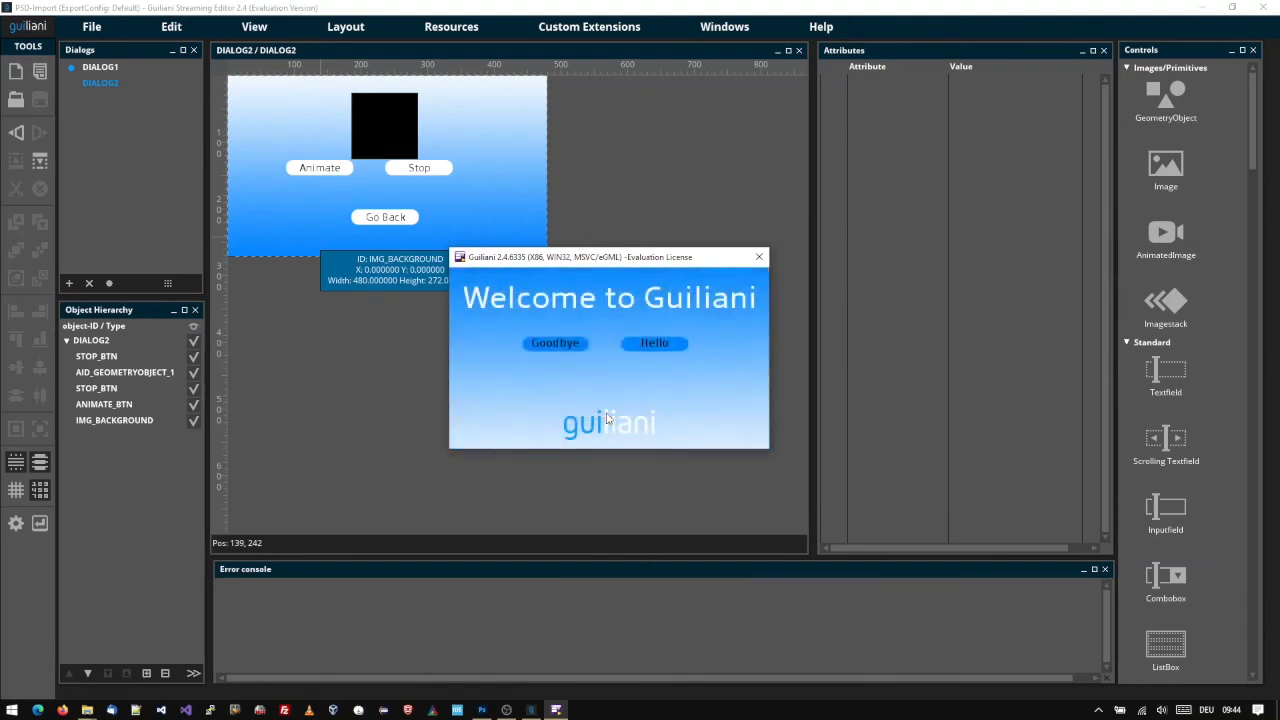